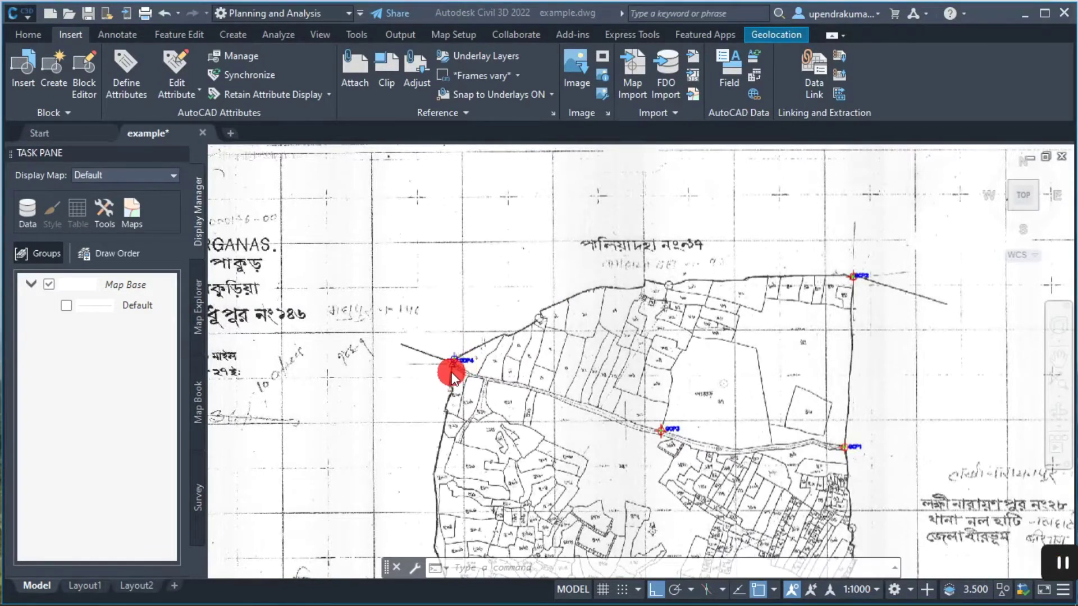
Inspect the GCP4 and GCP2 control point markers up close against the boundary corners of the scanned village map.
scroll(455, 364, up, 5)
scroll(456, 357, up, 2)
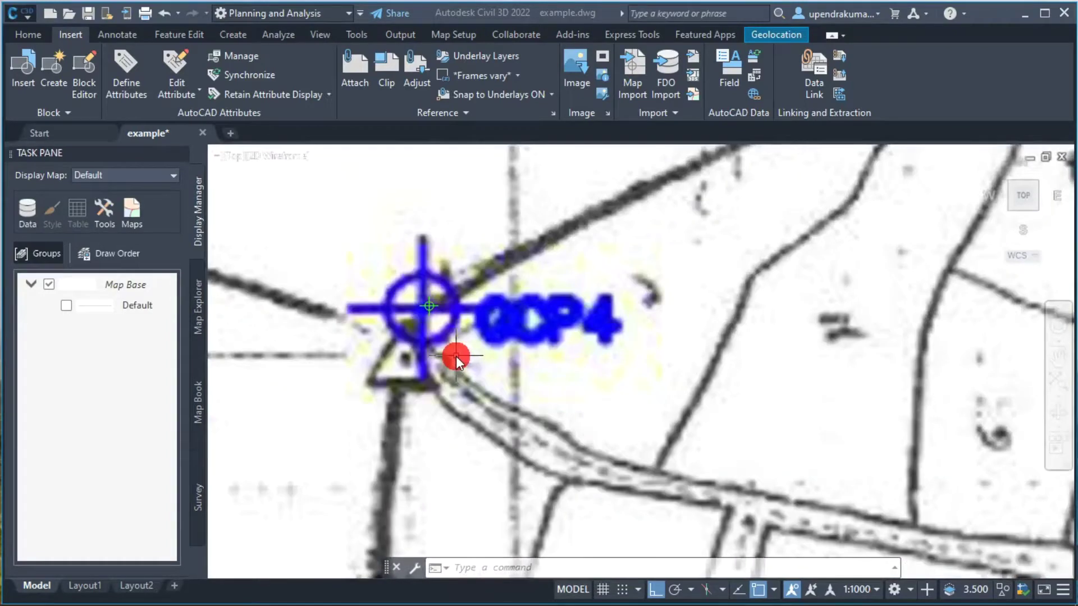
scroll(430, 335, down, 5)
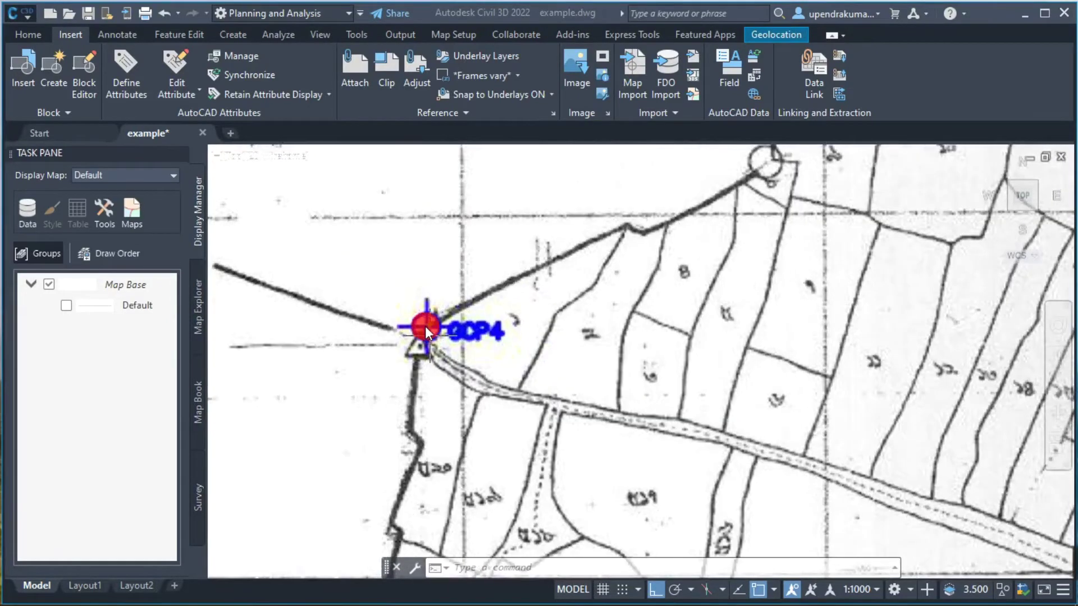
scroll(425, 327, down, 2)
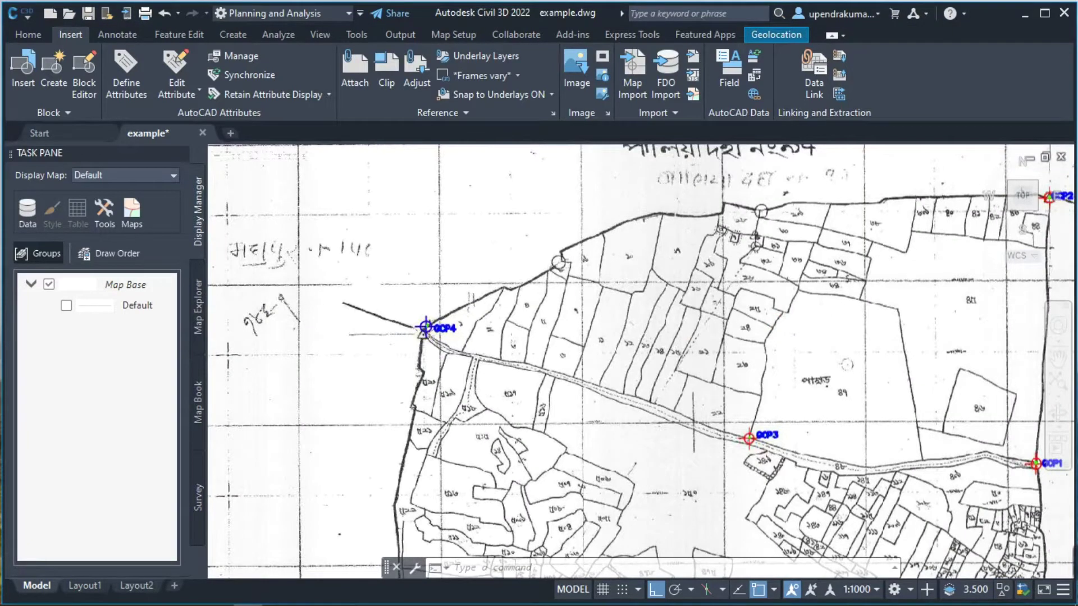
mouse_move(768, 274)
middle_down()
mouse_move(655, 298)
mouse_move(637, 292)
middle_up()
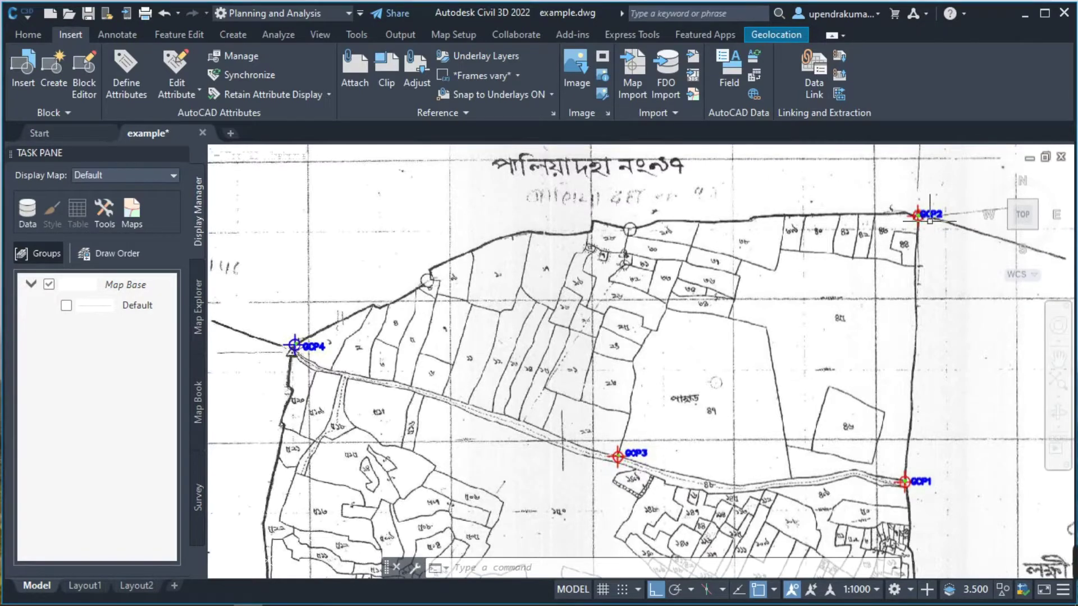
scroll(934, 223, up, 5)
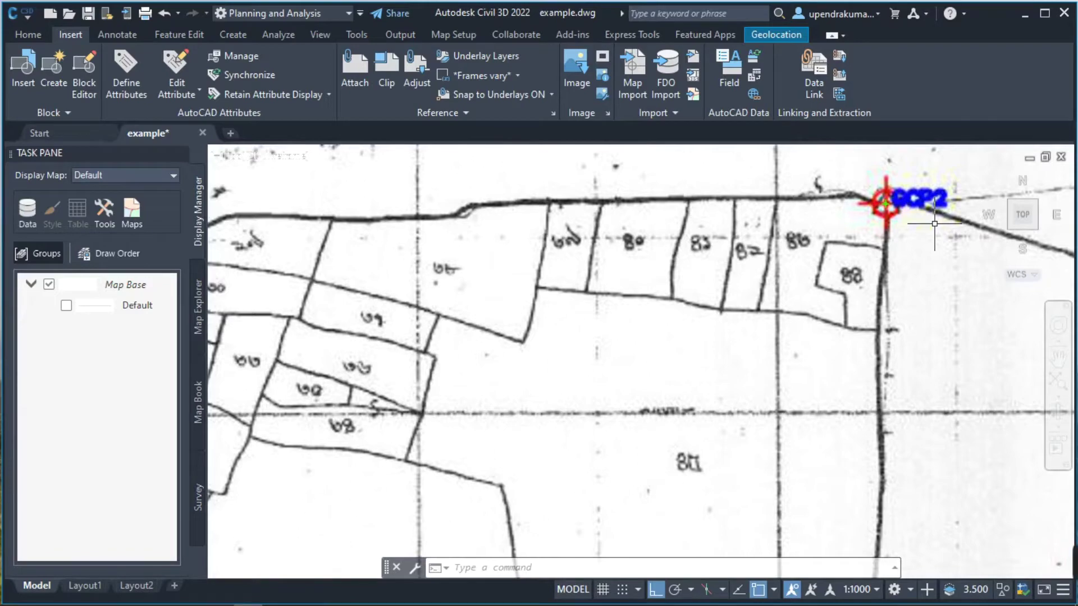
scroll(934, 223, down, 2)
scroll(436, 306, down, 4)
middle_drag(292, 349, 418, 328)
scroll(419, 327, up, 4)
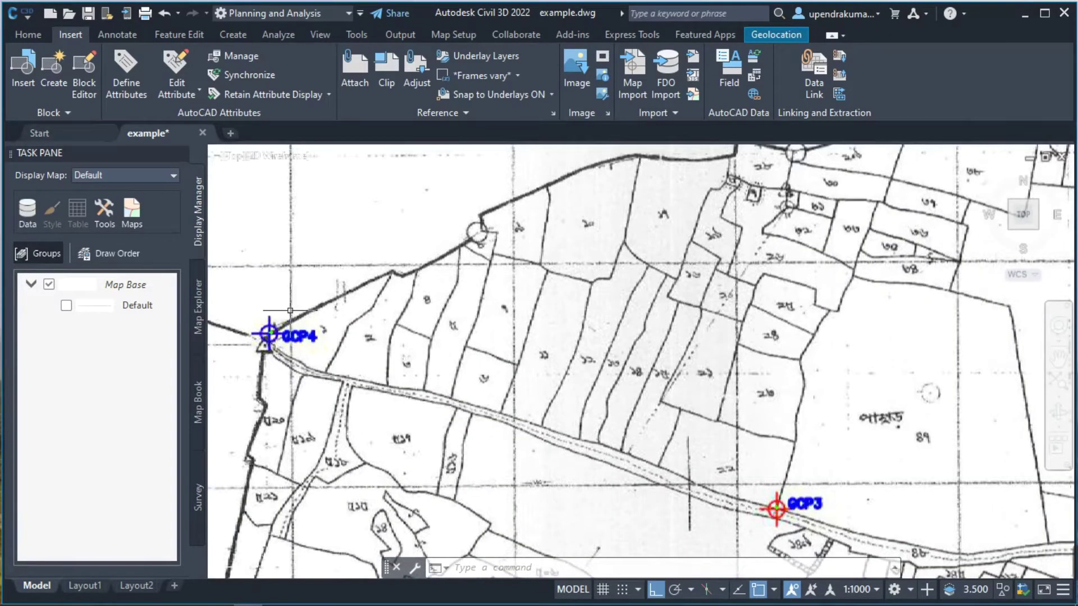
scroll(267, 349, up, 4)
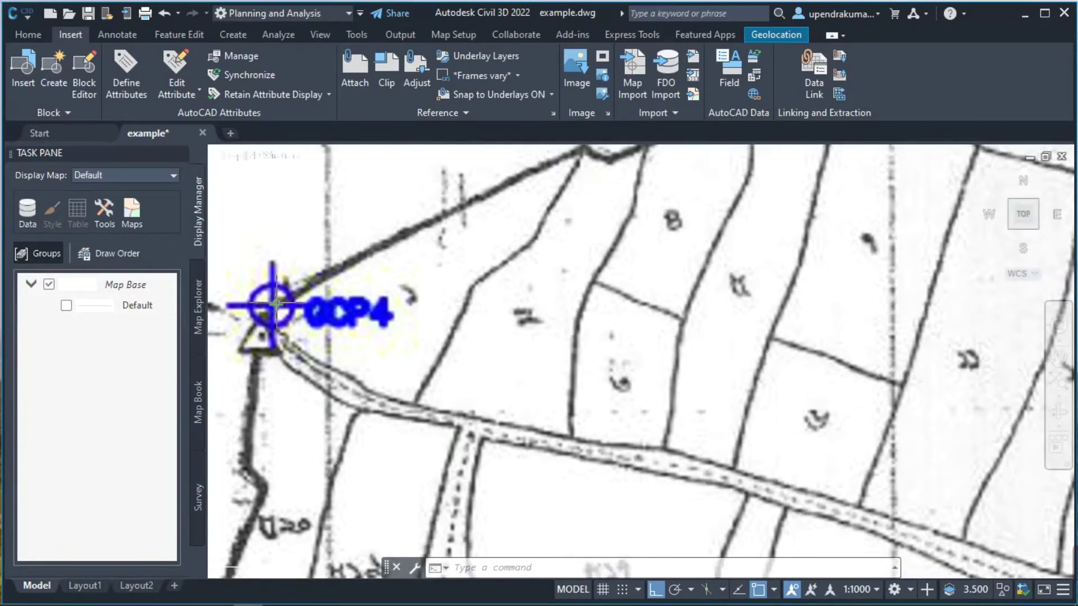
scroll(497, 272, down, 6)
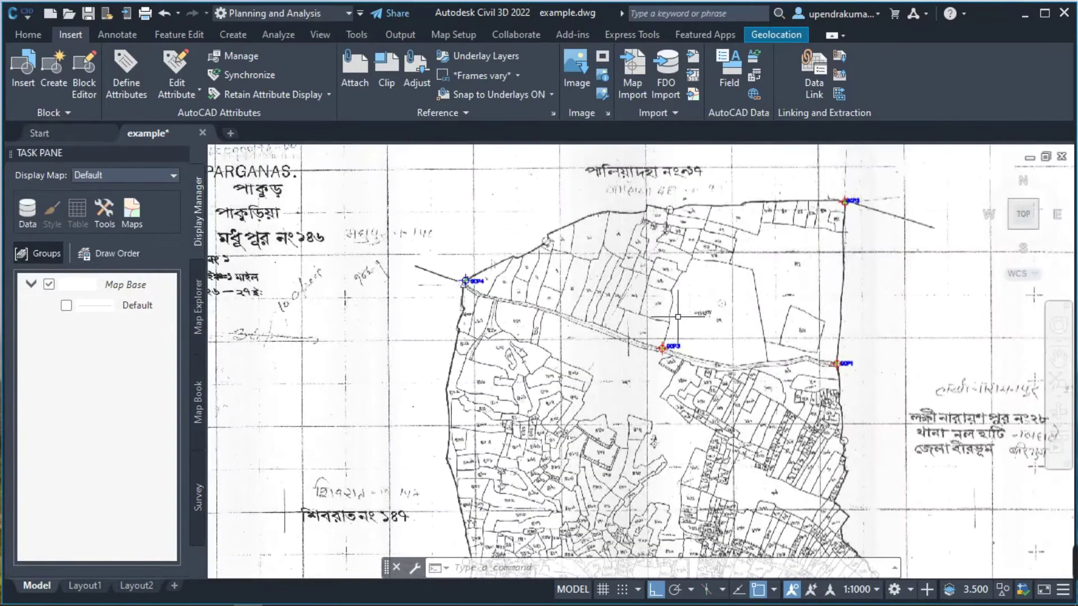
Compare where GCP2 sits on the northeast boundary corner with the positions of GCP4 and GCP3 along the road.
scroll(839, 182, up, 2)
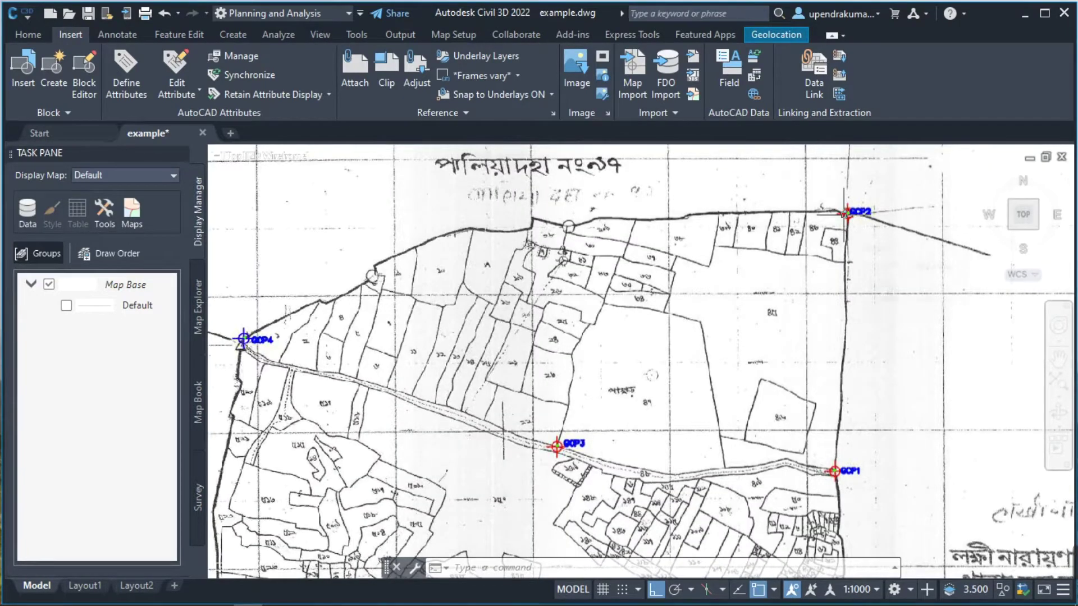
mouse_move(845, 213)
scroll(845, 219, up, 2)
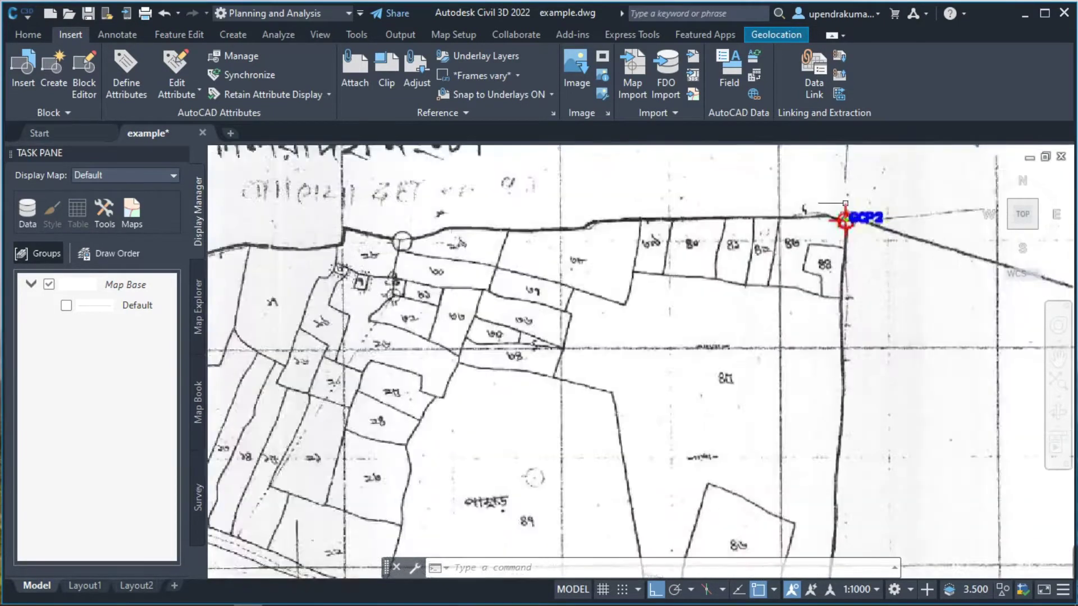
scroll(845, 219, up, 2)
scroll(846, 203, down, 4)
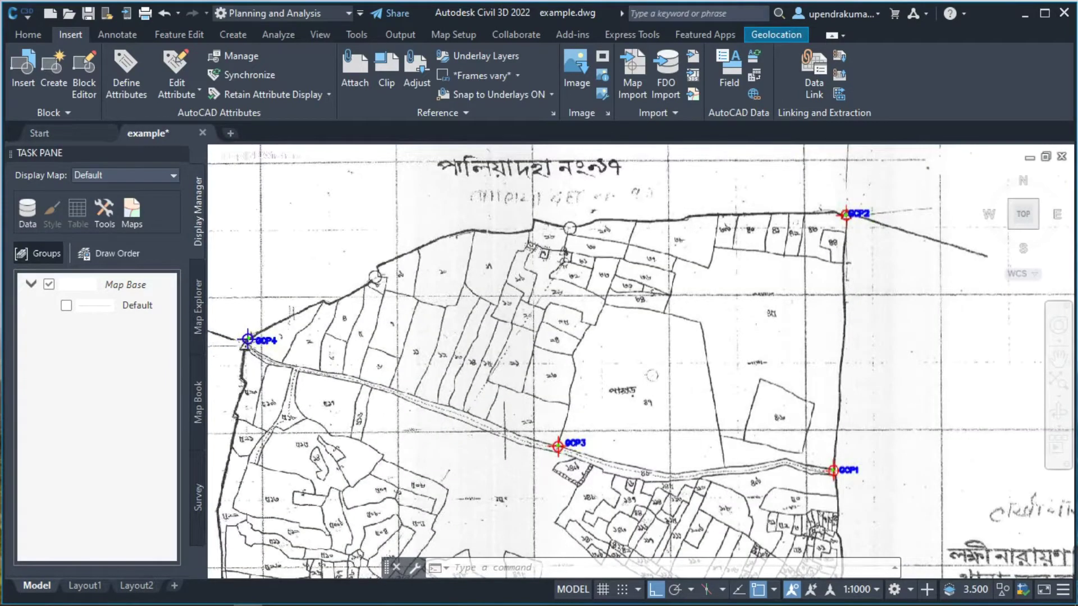
scroll(240, 342, up, 2)
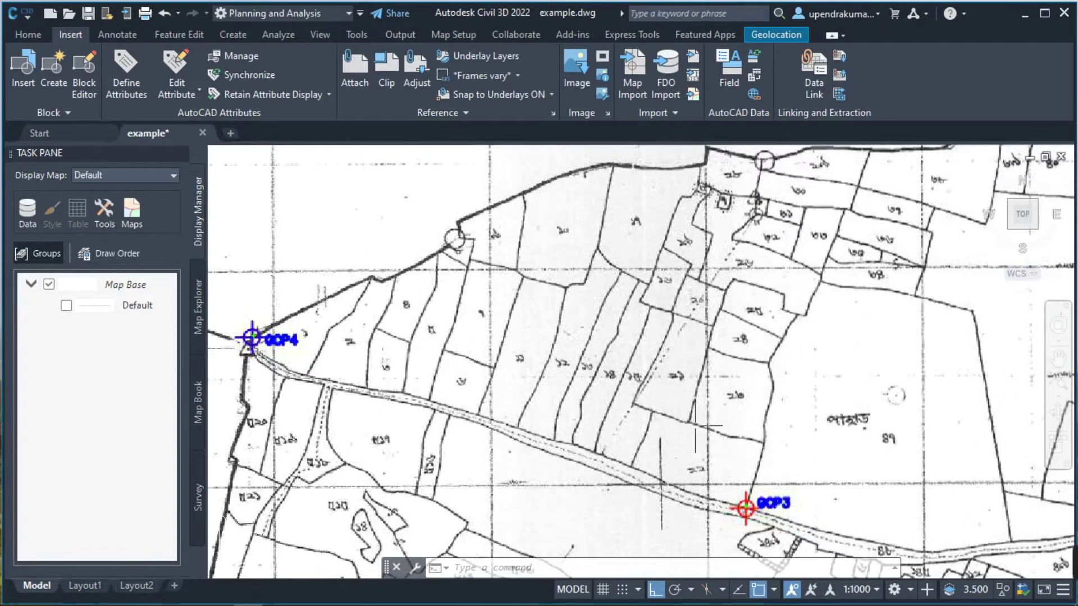
scroll(675, 412, down, 2)
middle_drag(926, 313, 844, 299)
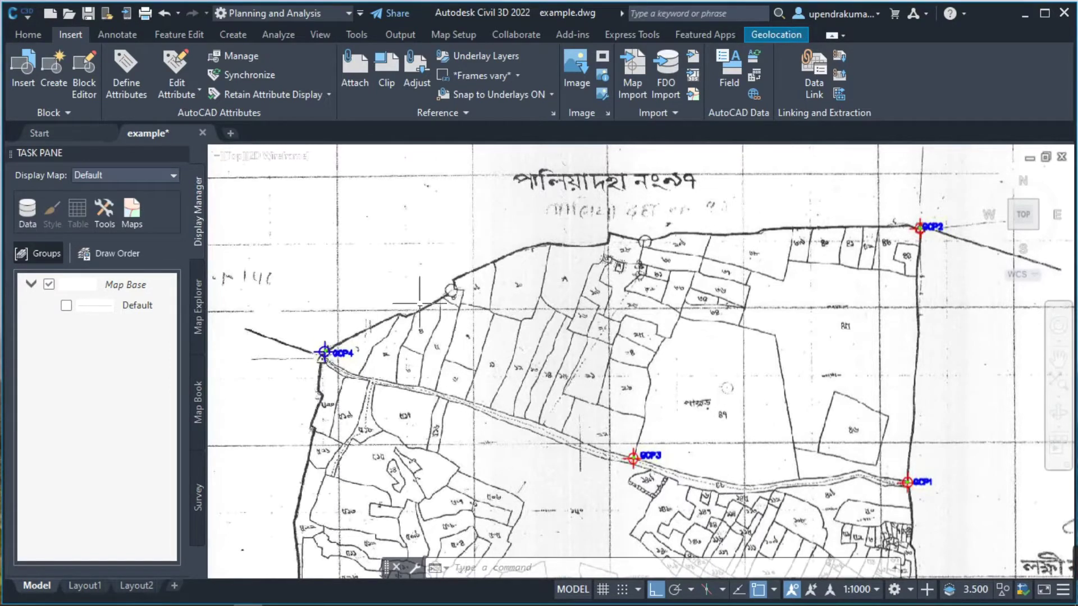
Examine how the blue GCP4 marker lines up with the triangular boundary symbol at the map's western corner.
scroll(398, 333, up, 2)
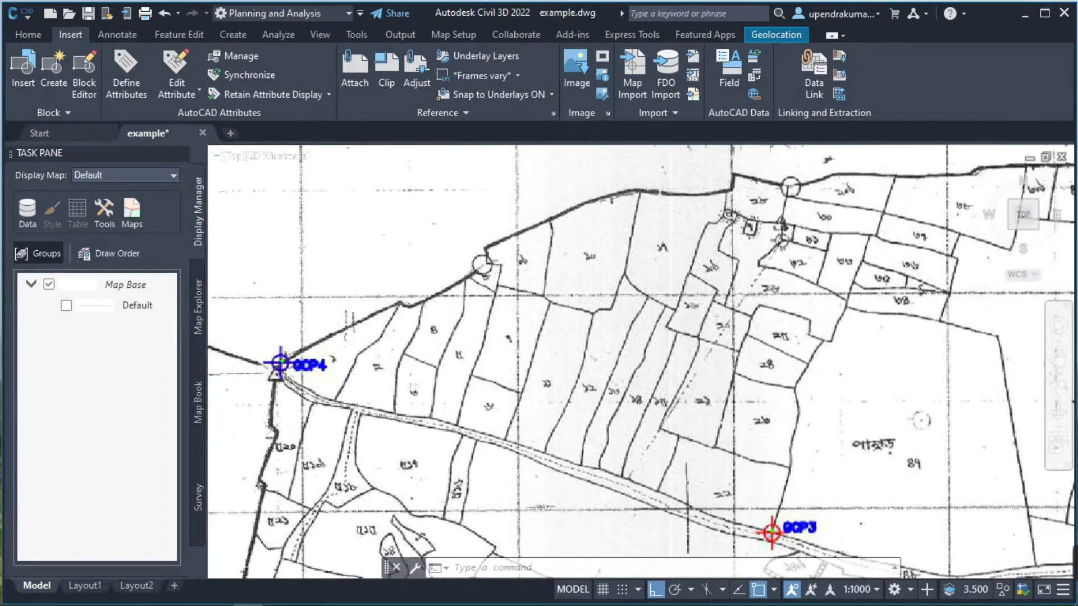
scroll(279, 364, up, 2)
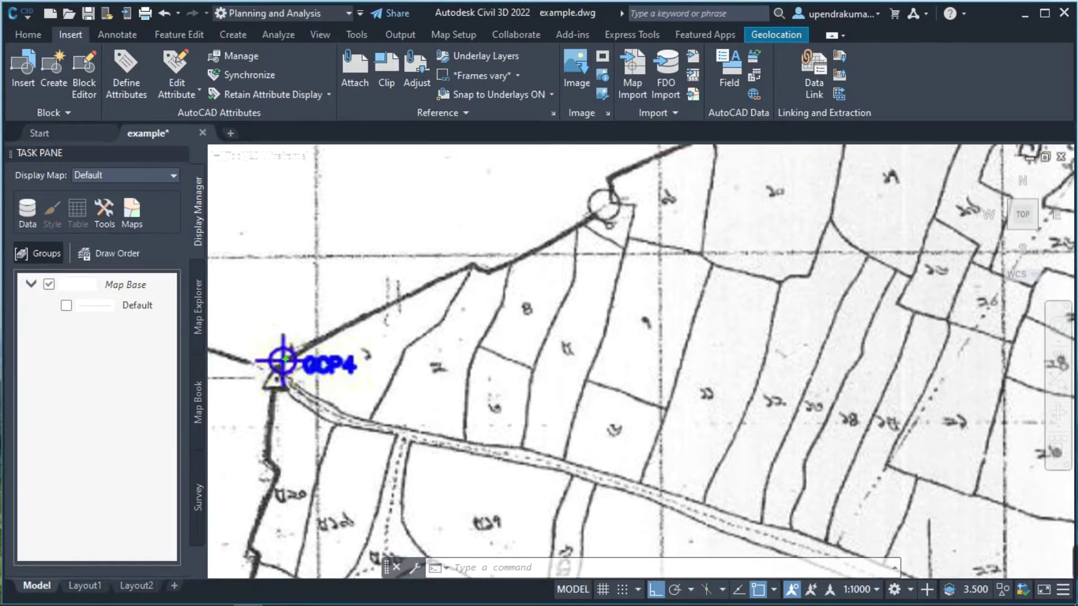
scroll(283, 328, up, 2)
middle_drag(284, 320, 362, 322)
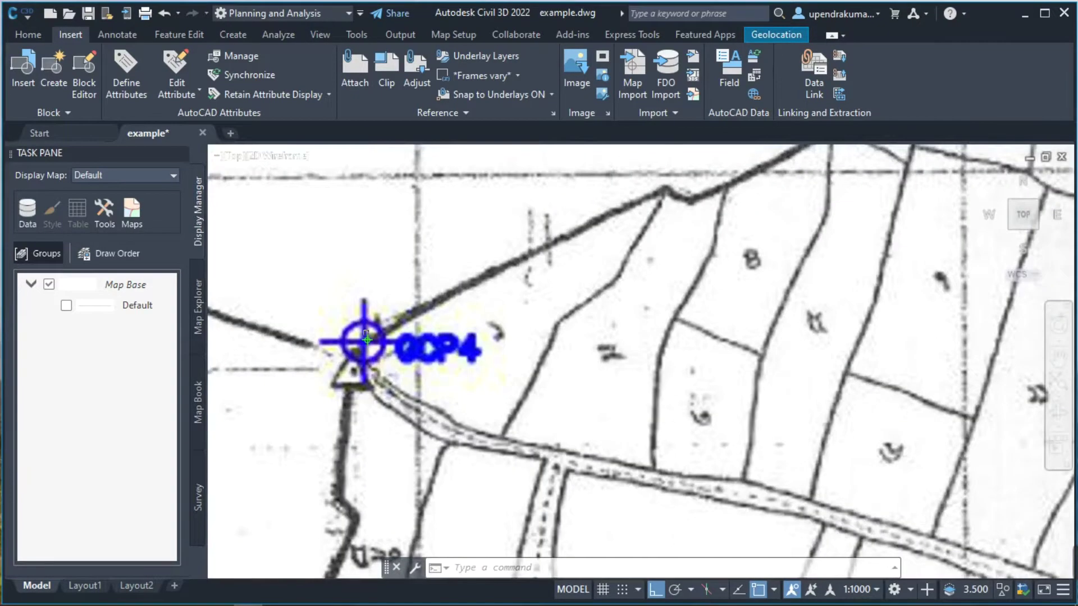
scroll(517, 301, down, 8)
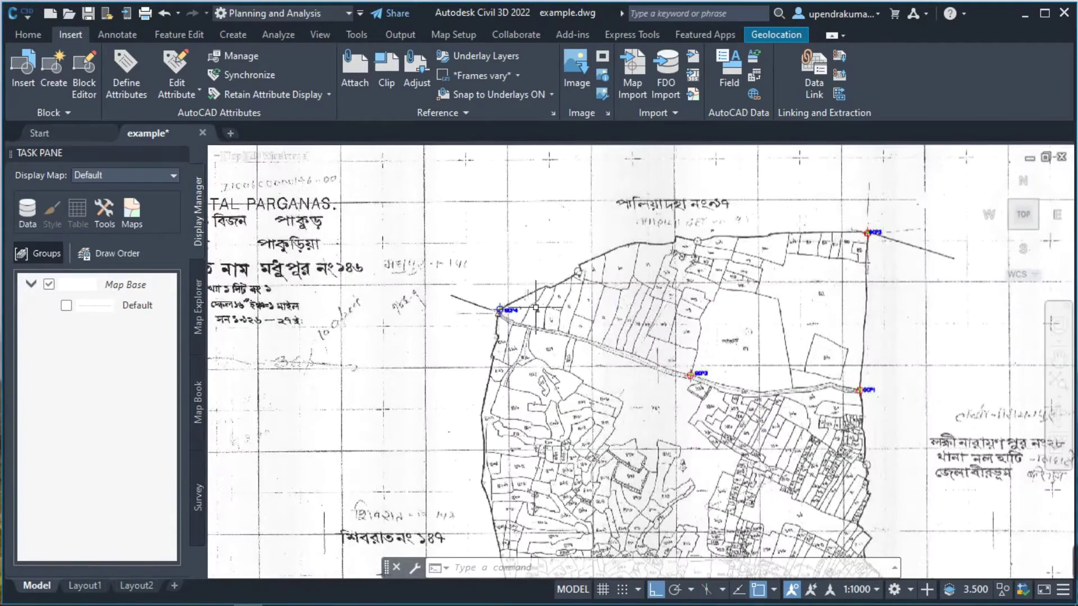
scroll(499, 312, up, 10)
scroll(481, 257, down, 3)
scroll(693, 233, down, 3)
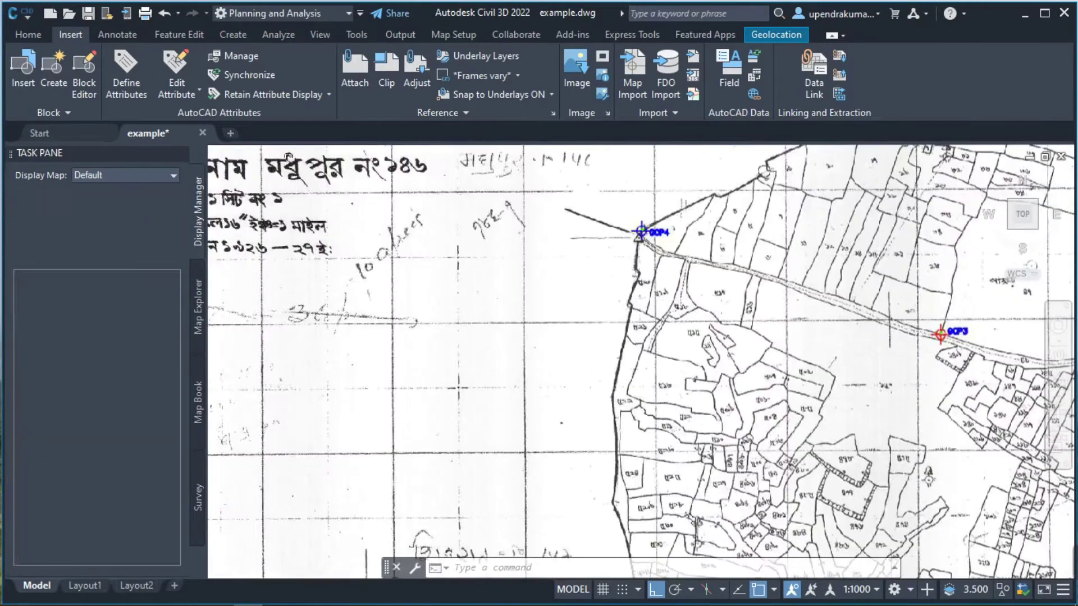
mouse_move(689, 229)
middle_down()
mouse_move(599, 292)
mouse_move(443, 327)
mouse_move(765, 239)
mouse_move(561, 297)
middle_up()
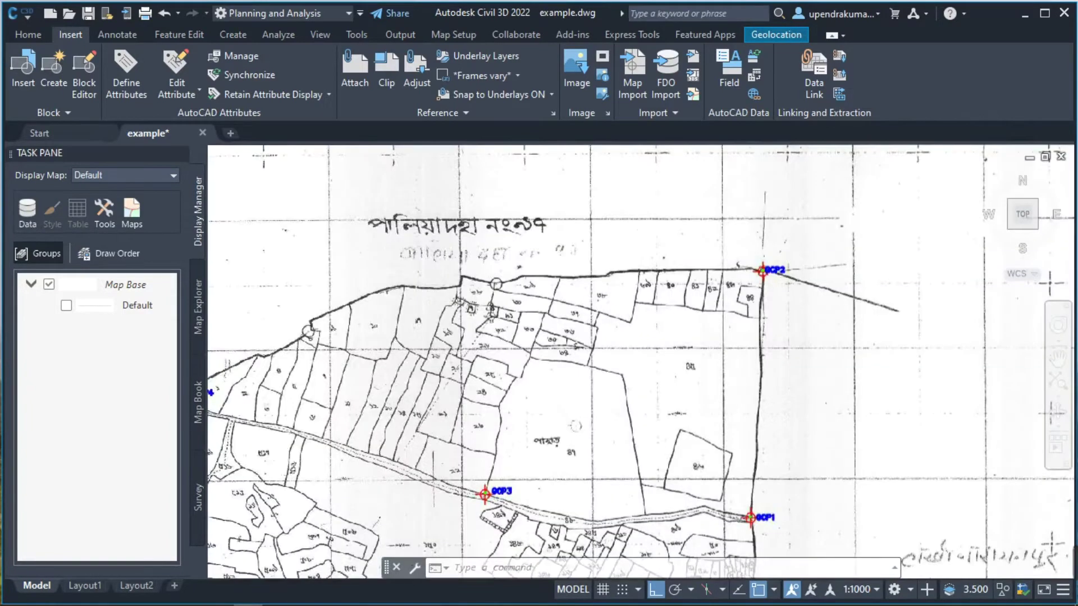
Examine how the GCP2 marker fits the junction of the boundary lines, and view its position relative to GCP1 and GCP3.
scroll(893, 277, up, 5)
middle_drag(230, 242, 368, 282)
scroll(368, 284, down, 1)
scroll(345, 284, up, 2)
scroll(354, 269, down, 3)
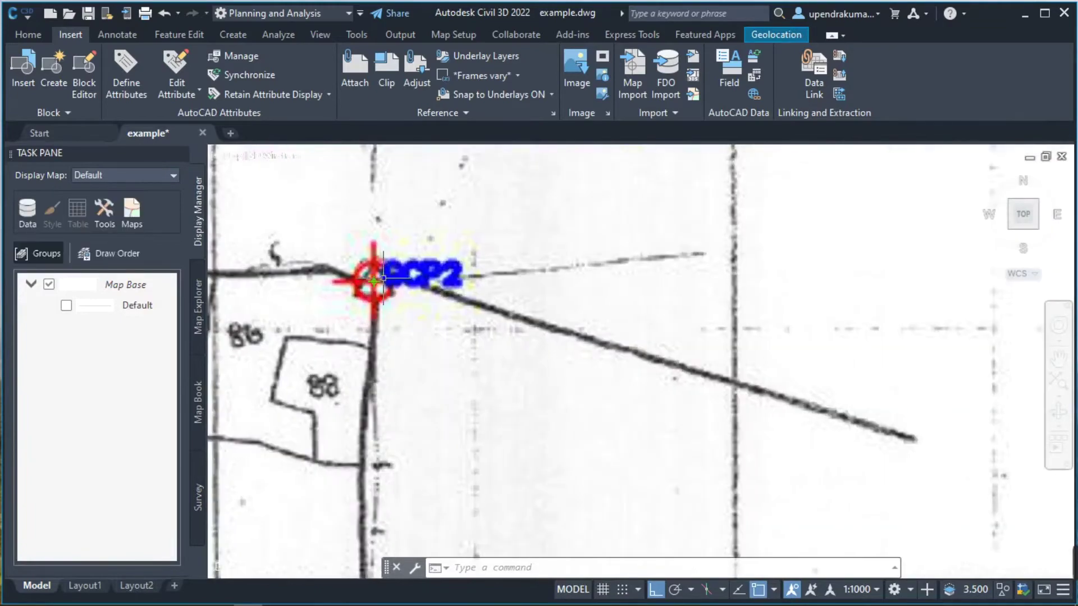
middle_drag(428, 365, 609, 255)
scroll(606, 256, down, 4)
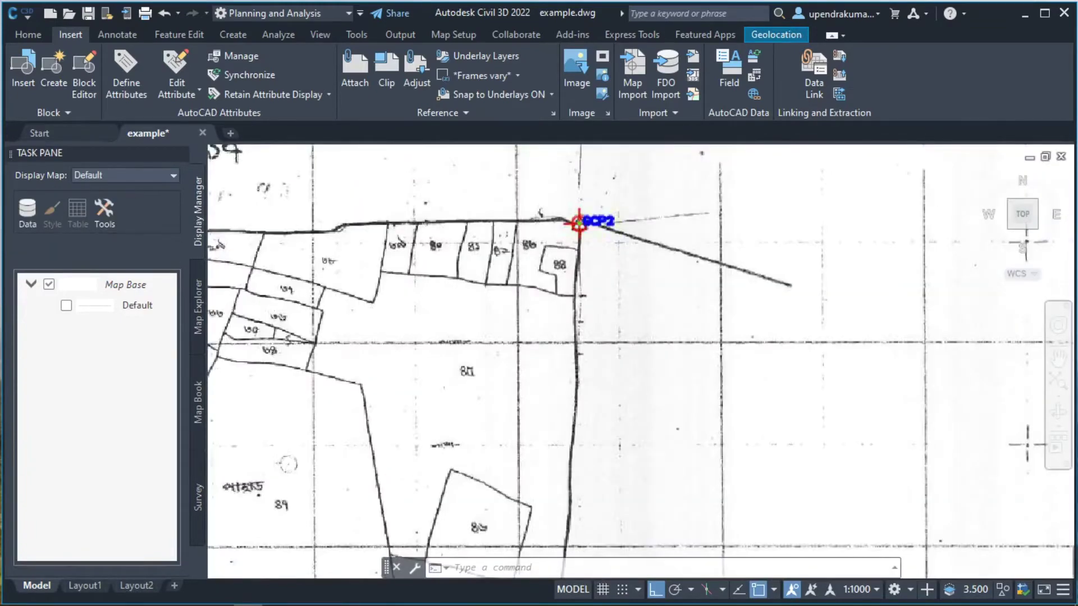
scroll(606, 259, down, 2)
middle_drag(421, 370, 528, 340)
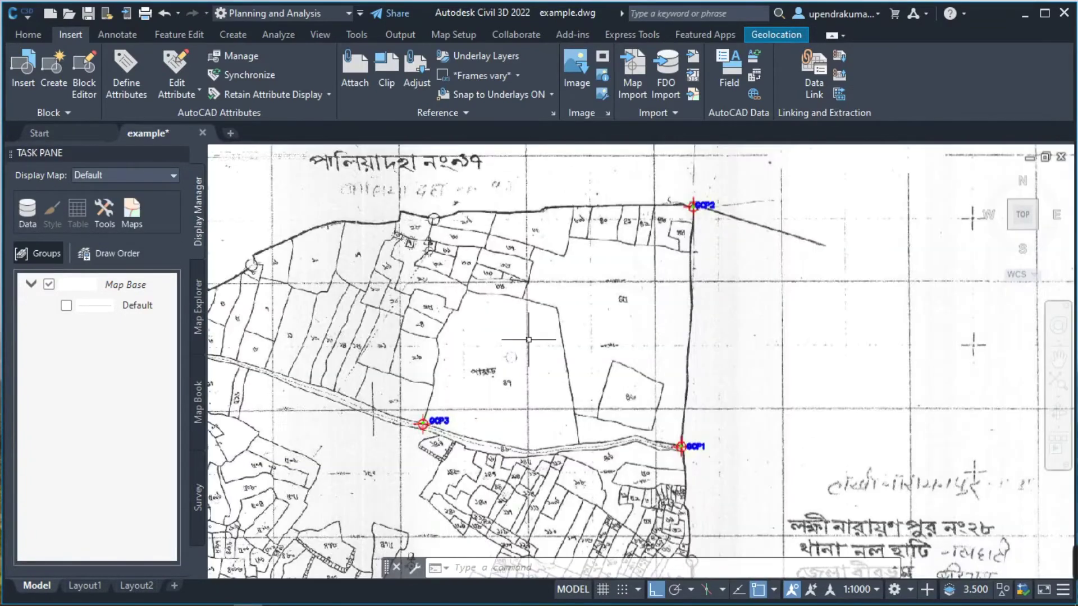
Inspect the row of small plots along the northern boundary just west of GCP2.
scroll(696, 206, up, 2)
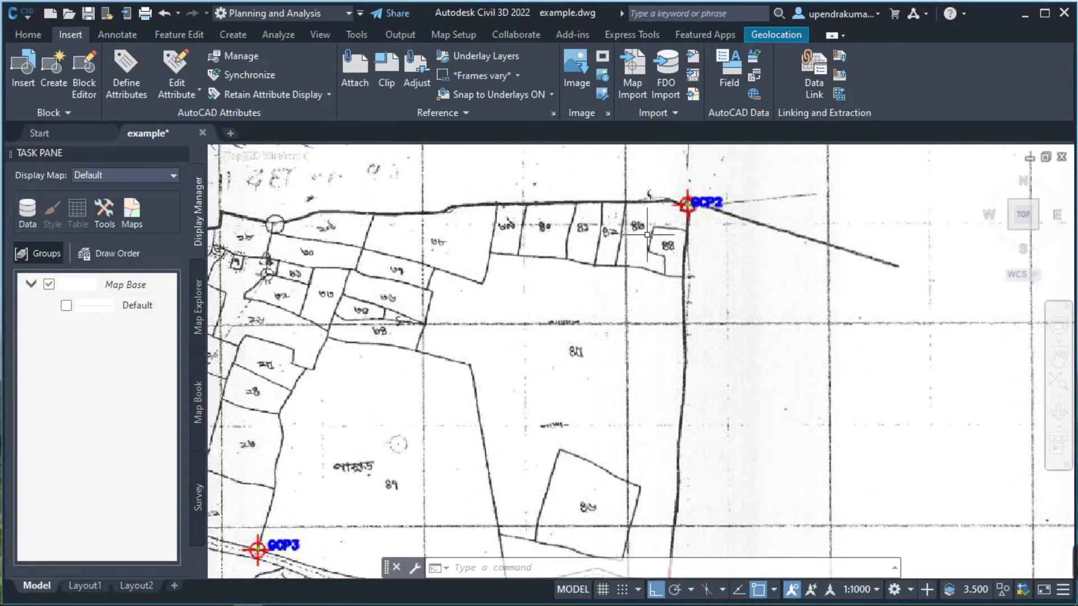
scroll(647, 235, up, 4)
scroll(528, 211, down, 2)
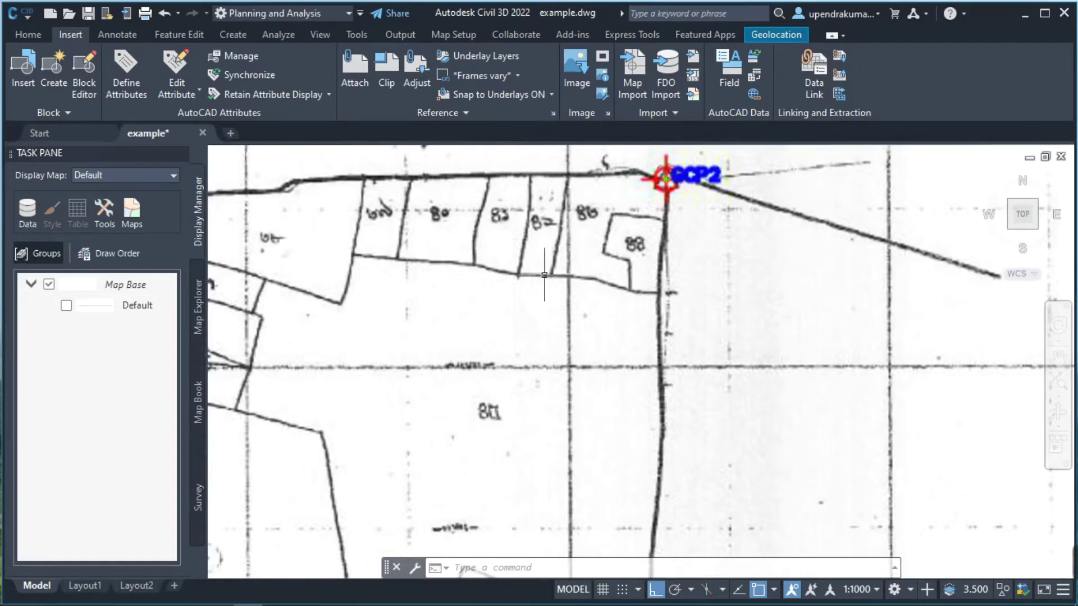
scroll(556, 277, up, 2)
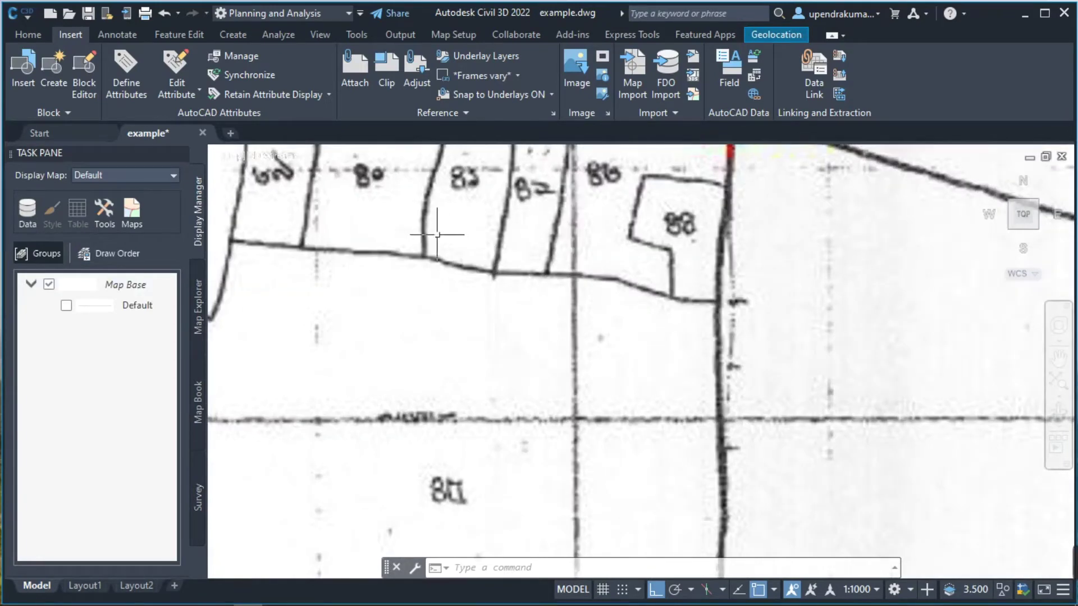
middle_drag(421, 228, 547, 250)
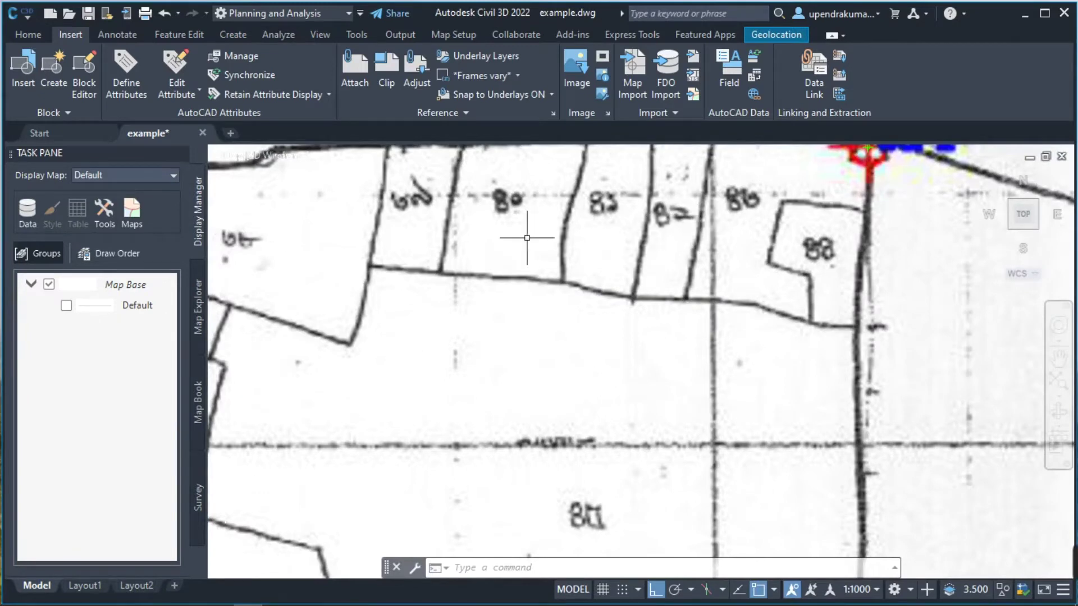
scroll(528, 235, down, 4)
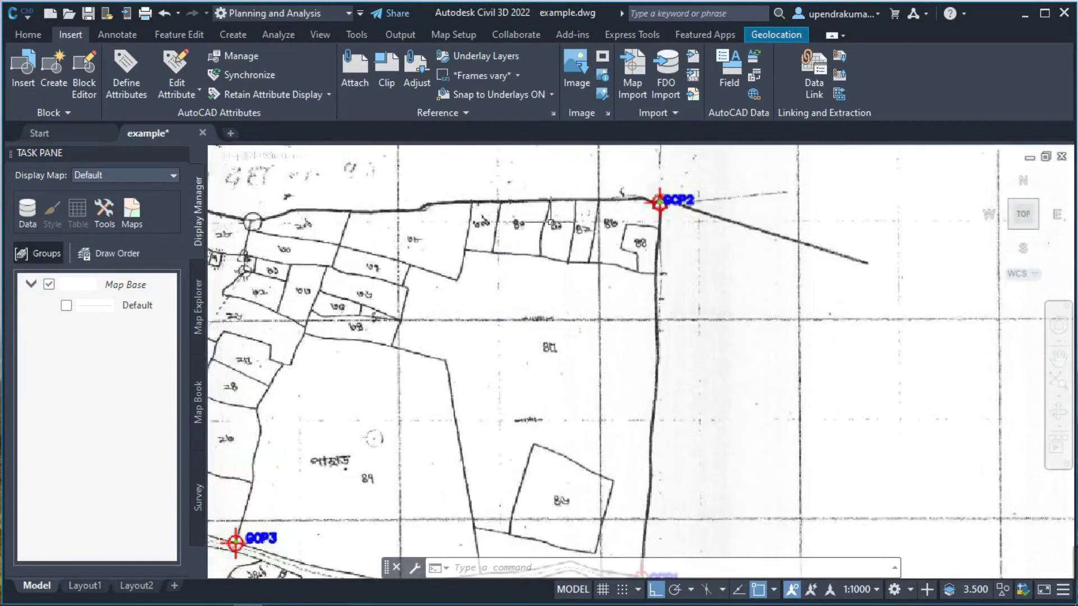
scroll(558, 205, up, 2)
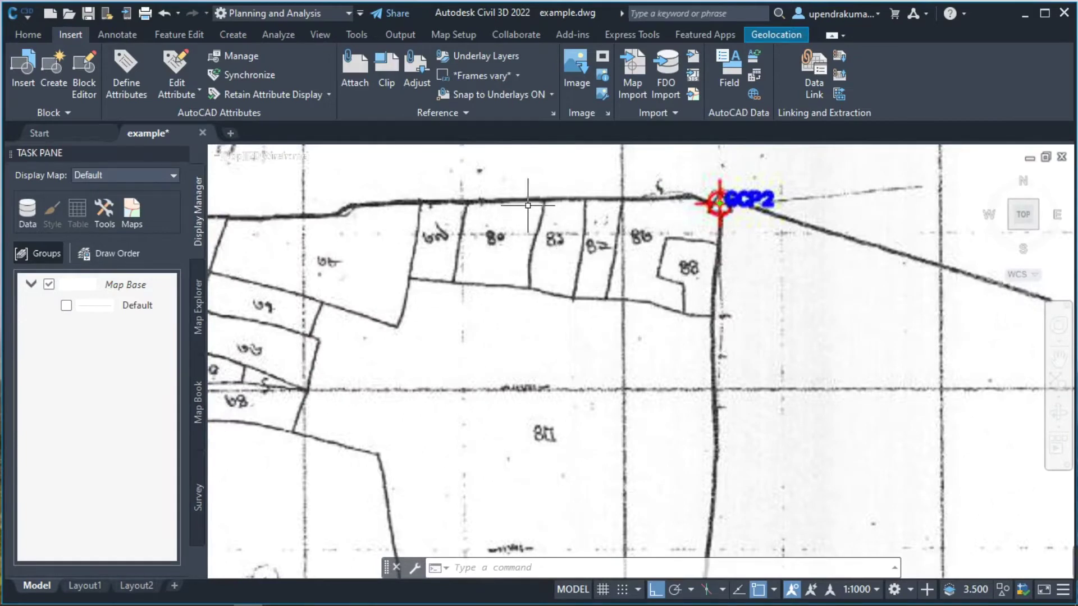
scroll(527, 206, up, 2)
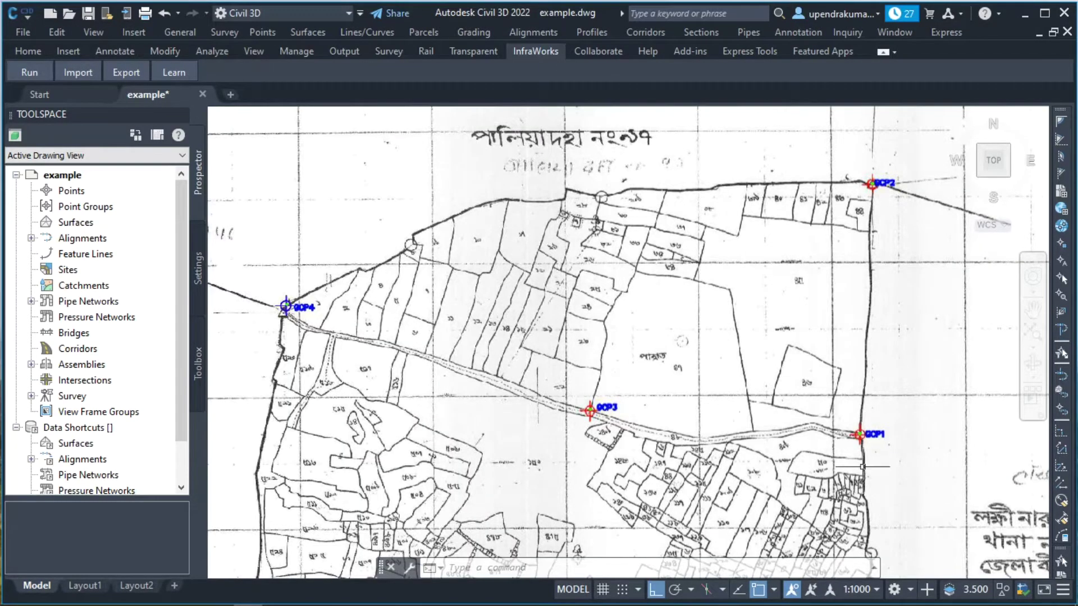
Review the positions of all four control points, GCP1 to GCP4, along the road and outer boundary of the map.
scroll(862, 466, up, 2)
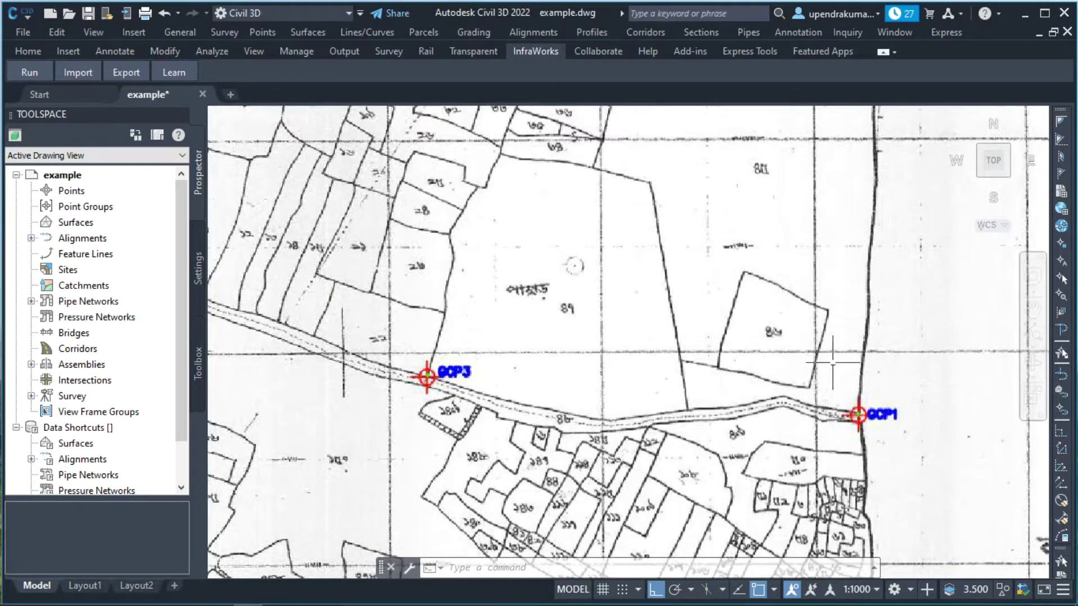
middle_drag(799, 245, 770, 383)
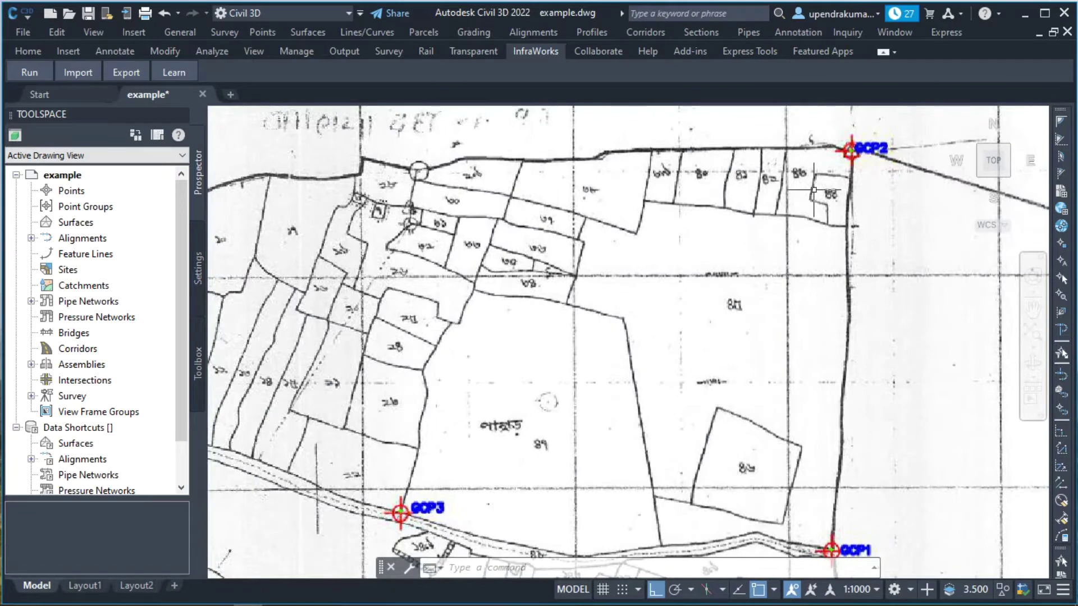
middle_drag(522, 353, 839, 293)
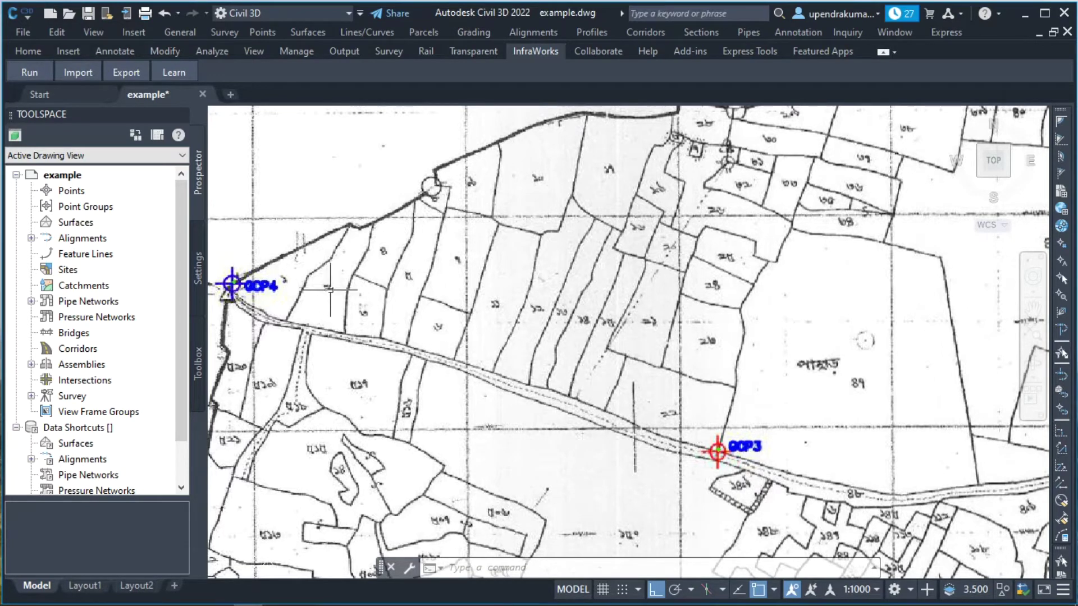
middle_drag(708, 332, 523, 322)
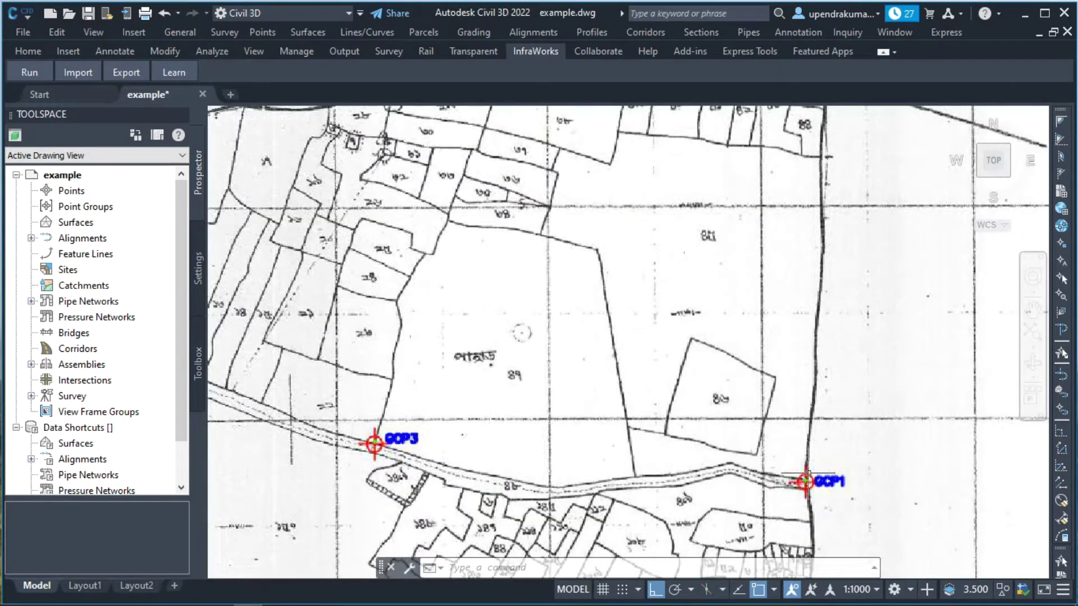
middle_drag(778, 436, 746, 480)
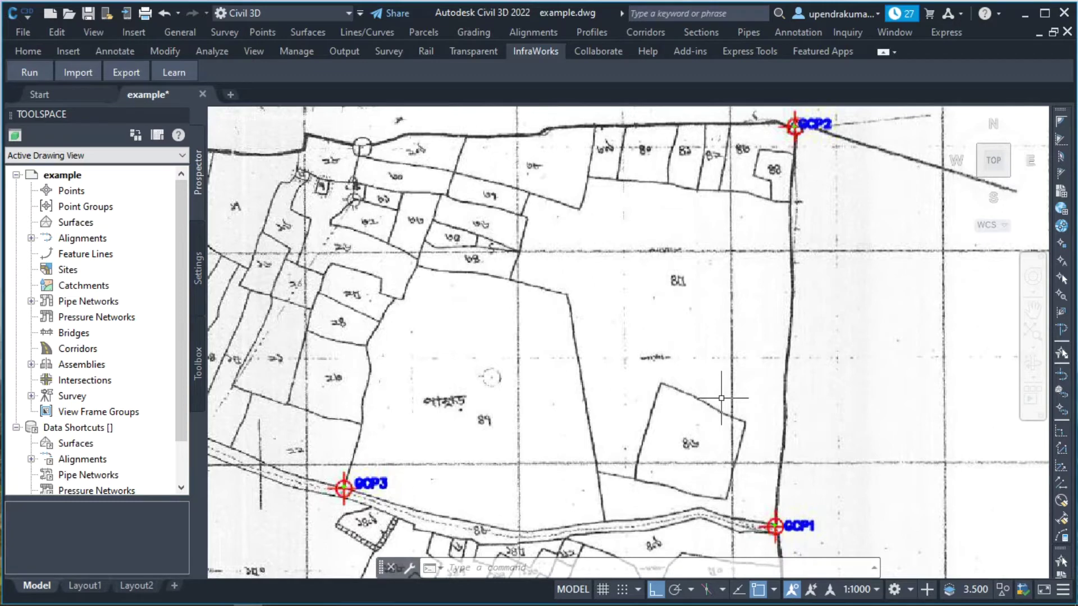
middle_drag(749, 511, 716, 415)
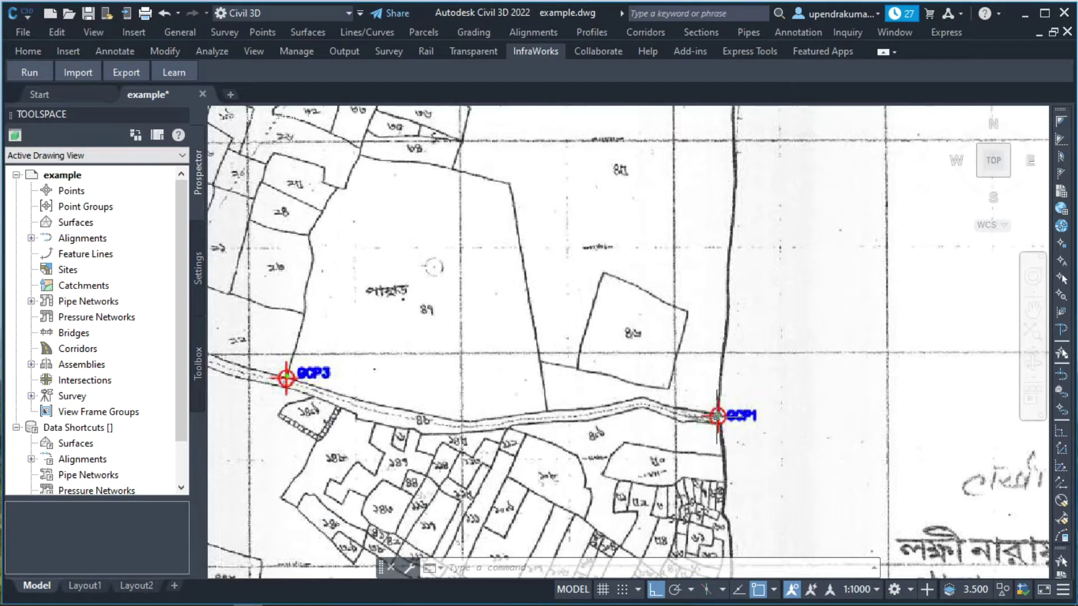
Examine the boundary and road between GCP1, GCP2, GCP3 and GCP4, and view the four points against the whole village map.
mouse_move(689, 278)
middle_down()
mouse_move(702, 301)
mouse_move(715, 430)
middle_up()
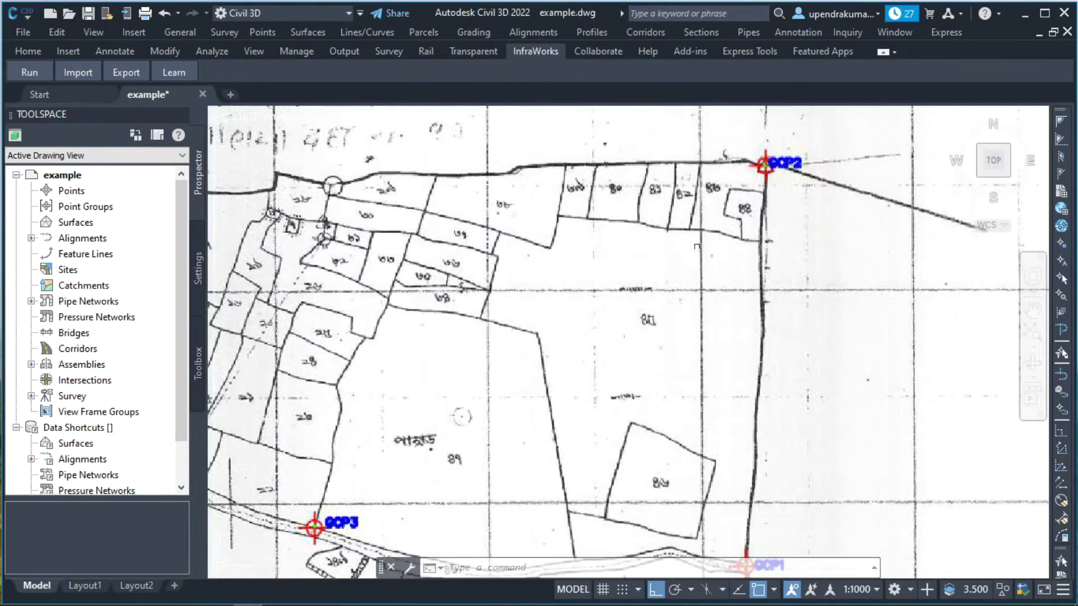
middle_drag(526, 384, 668, 242)
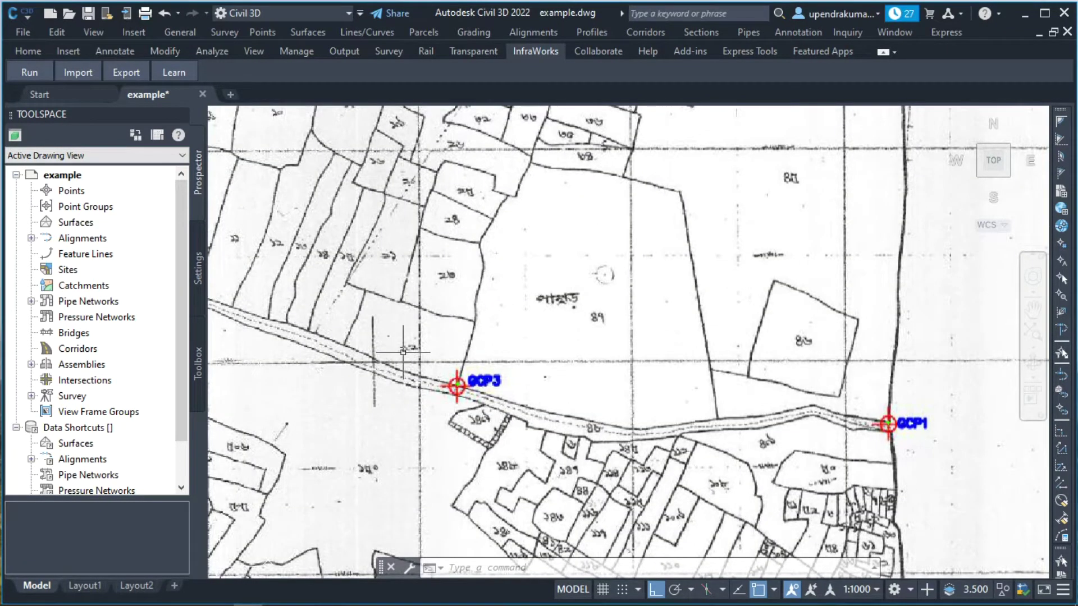
middle_drag(402, 352, 651, 398)
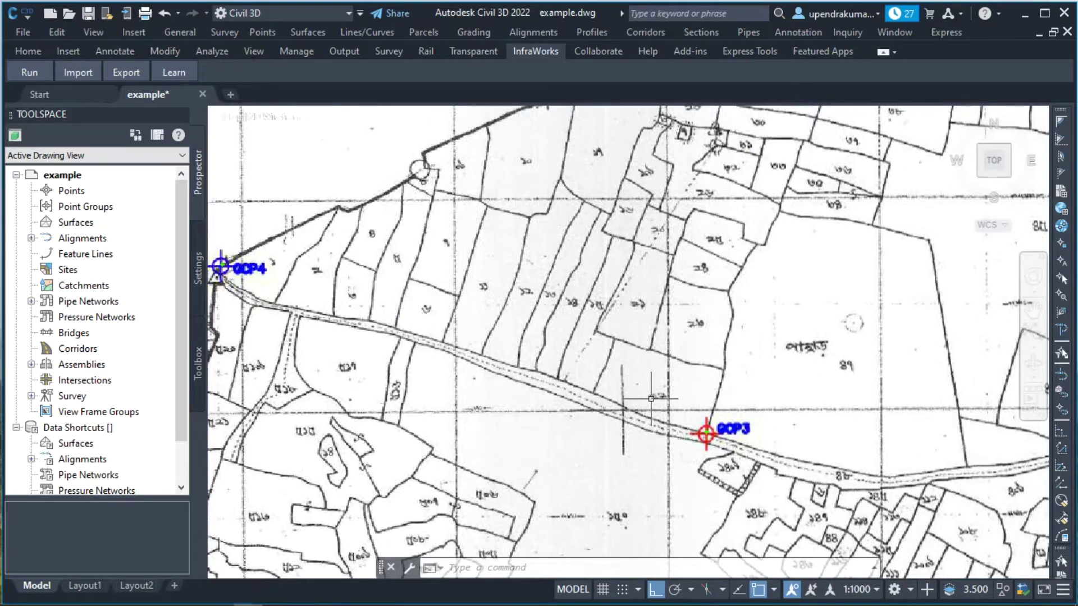
scroll(651, 398, down, 2)
scroll(651, 399, up, 2)
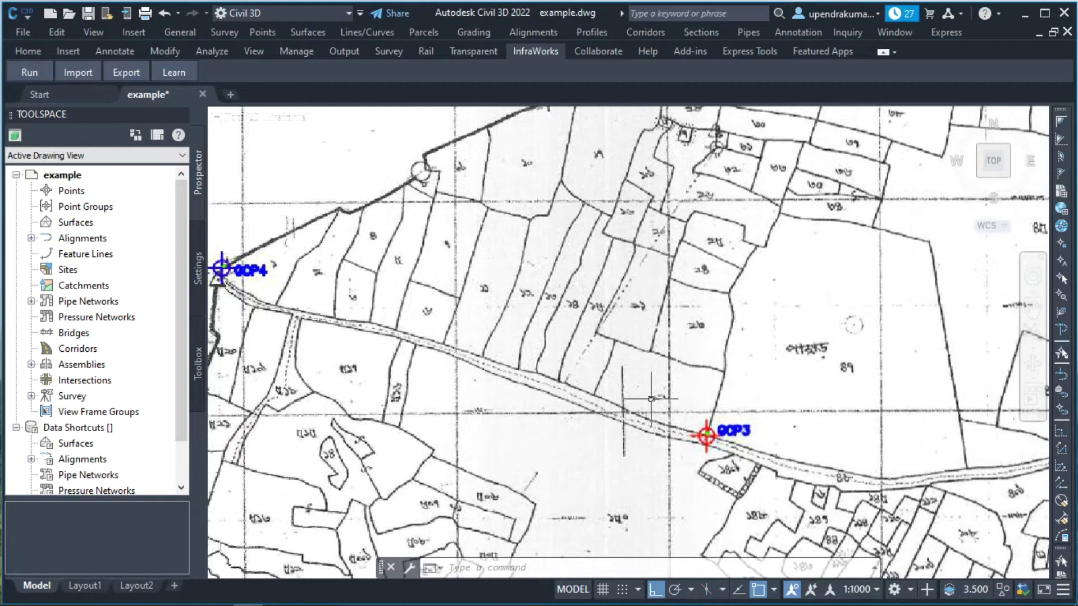
scroll(651, 399, down, 9)
scroll(650, 398, up, 3)
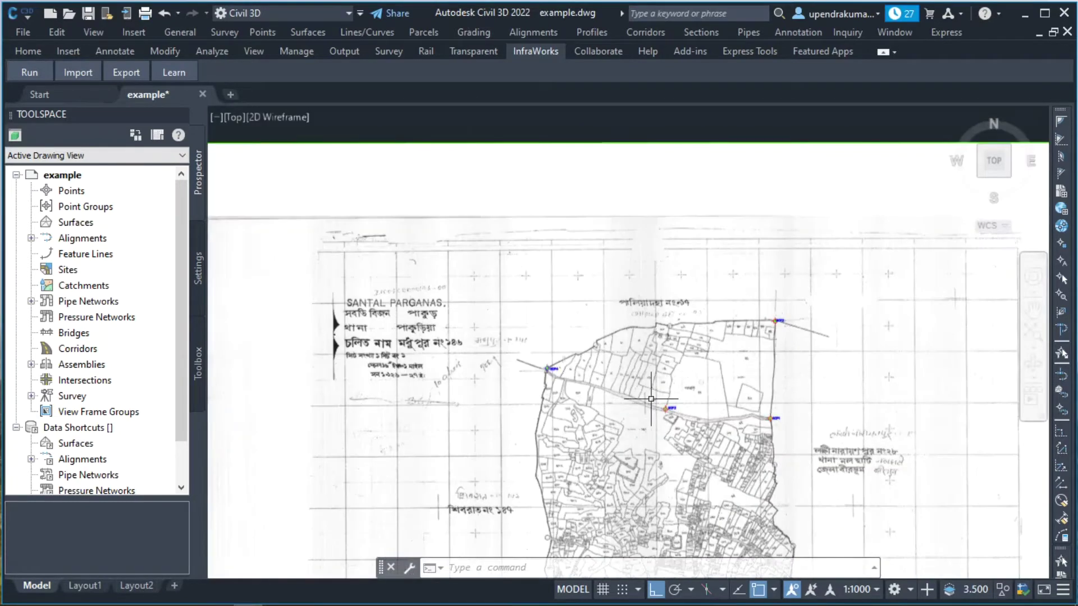
scroll(651, 399, up, 4)
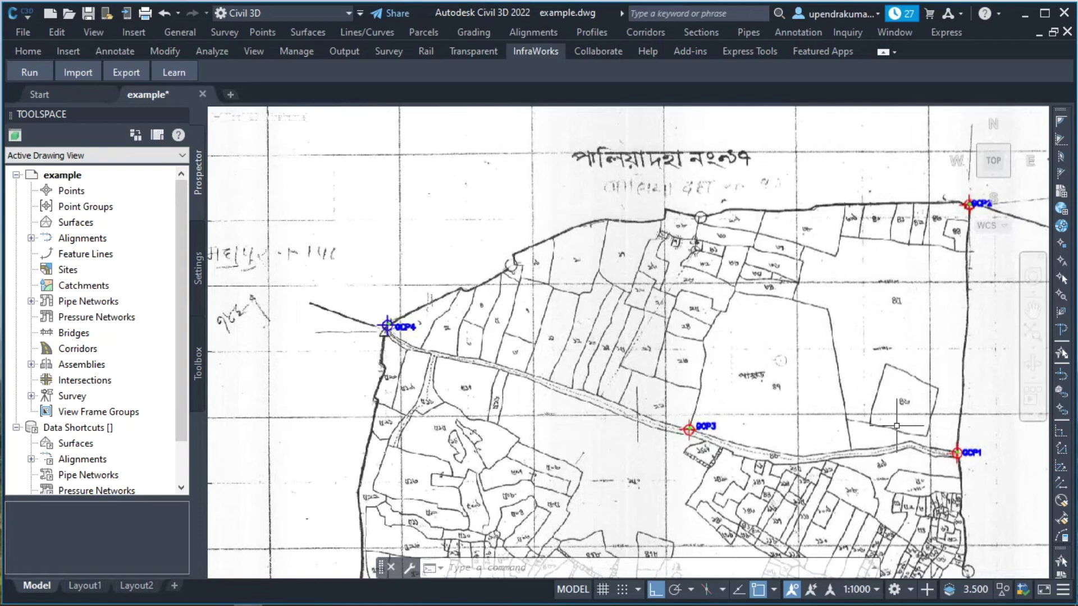
mouse_move(910, 425)
middle_down()
mouse_move(804, 418)
mouse_move(742, 434)
middle_up()
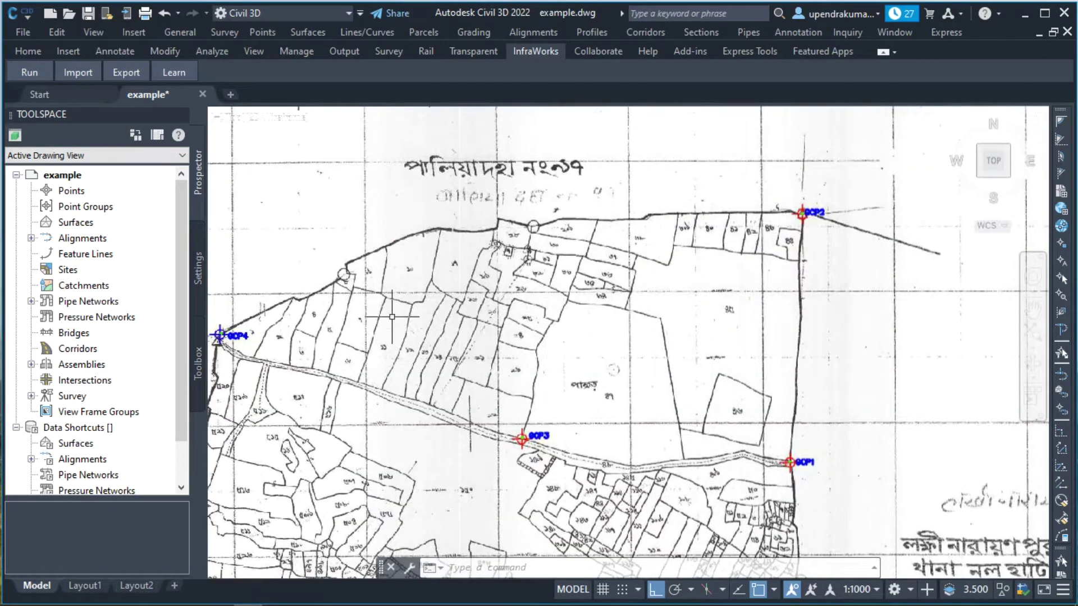
middle_drag(391, 318, 473, 344)
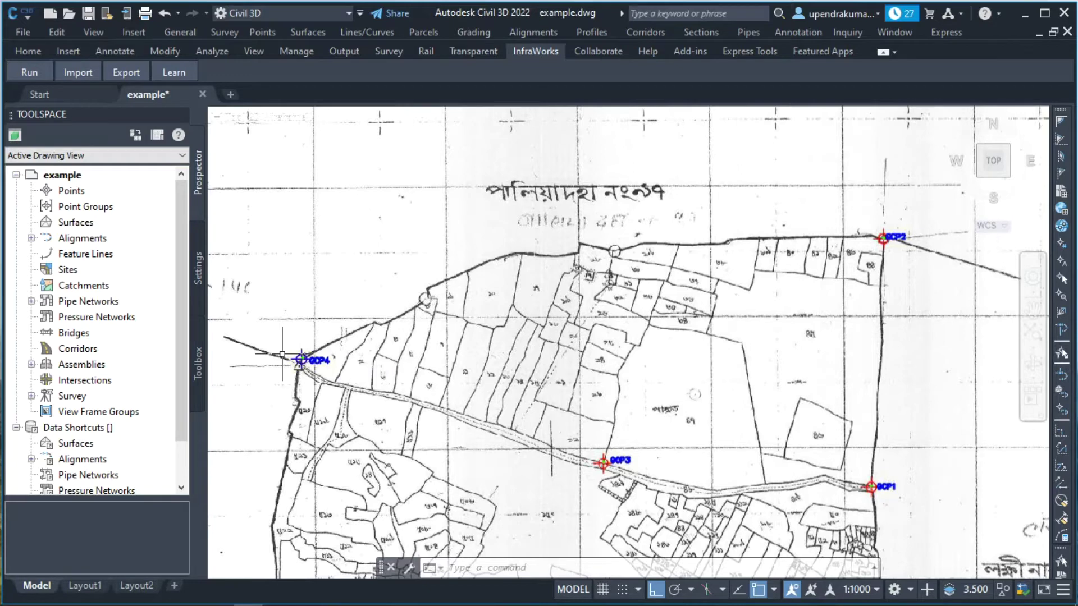
middle_drag(842, 502, 777, 470)
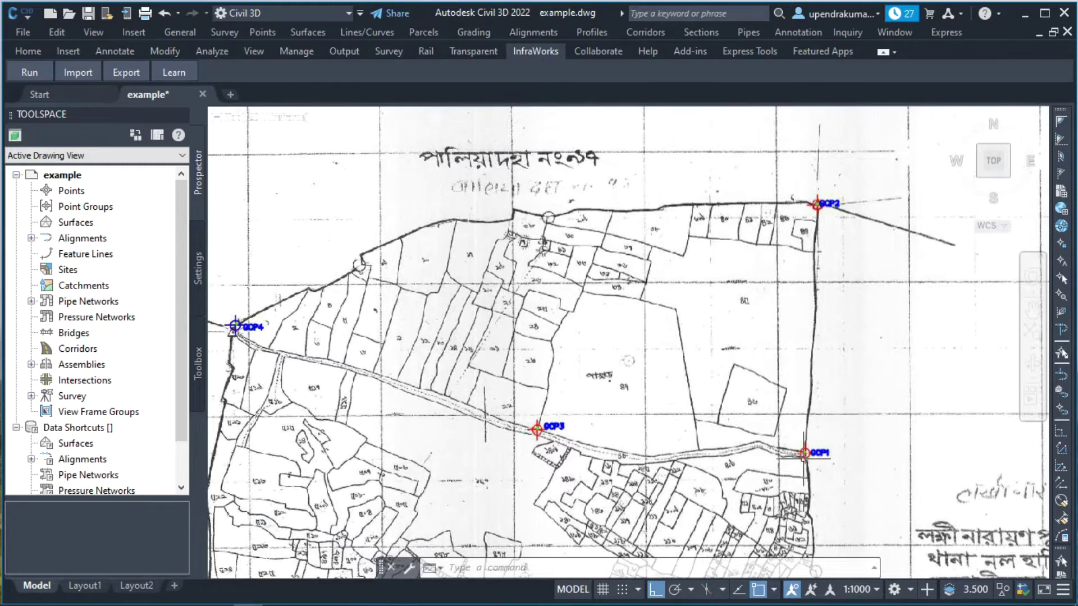
Inspect the GCP markers at close range, following the road from GCP1 through GCP3 to GCP4 and the eastern boundary to GCP2.
scroll(804, 452, up, 2)
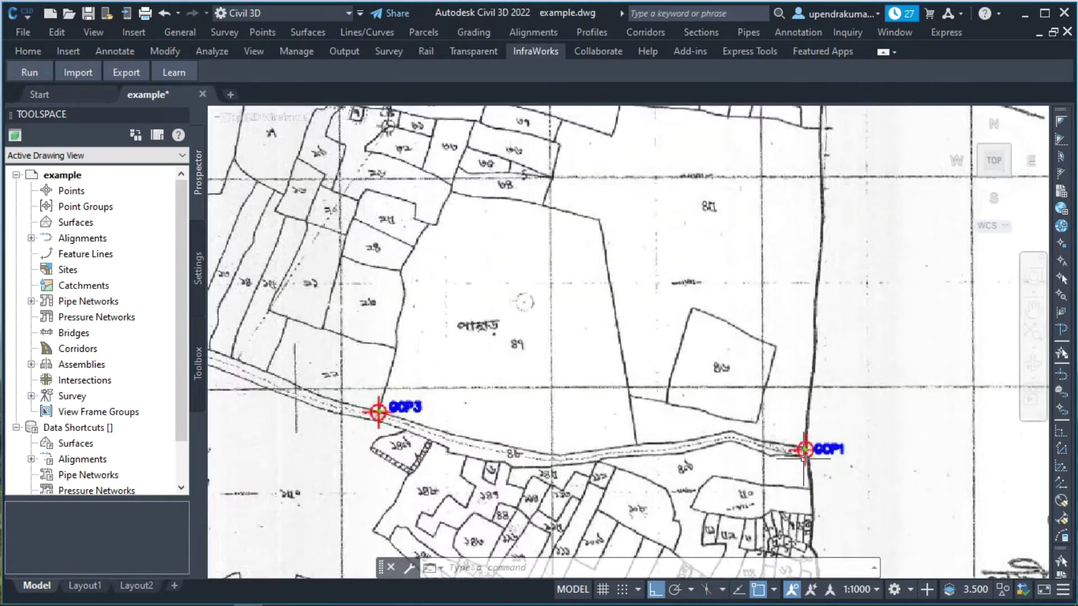
middle_drag(762, 227, 784, 333)
middle_drag(525, 484, 701, 354)
middle_drag(332, 297, 553, 400)
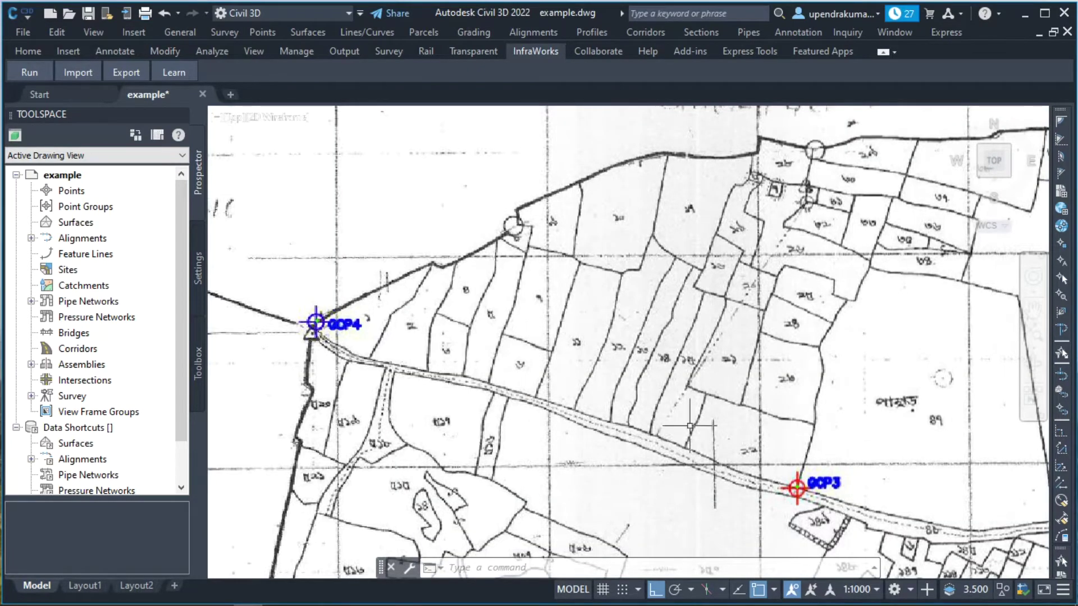
middle_drag(722, 428, 564, 372)
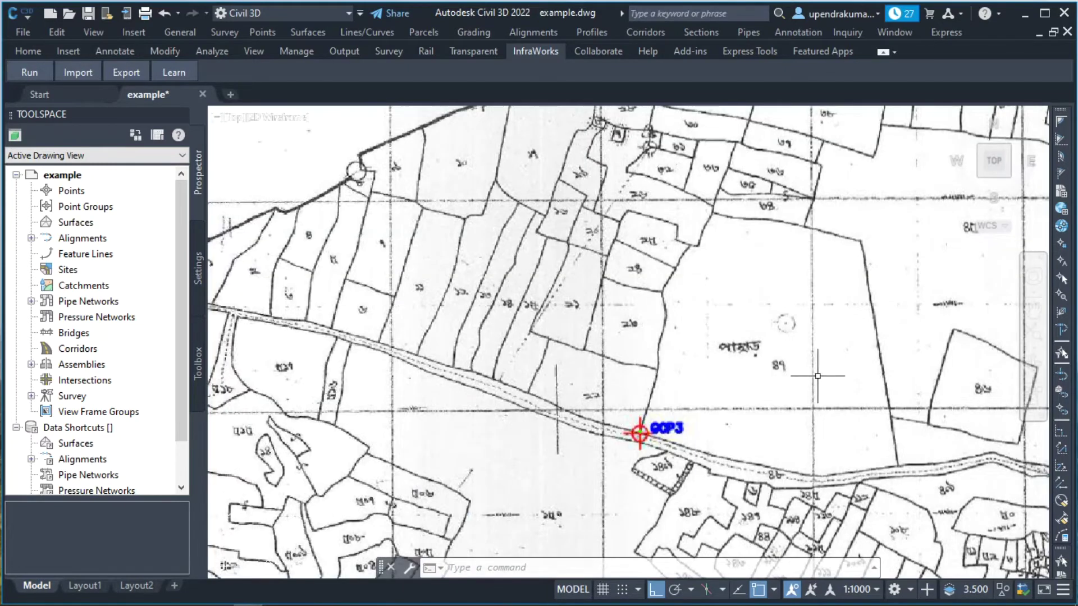
middle_drag(818, 376, 534, 422)
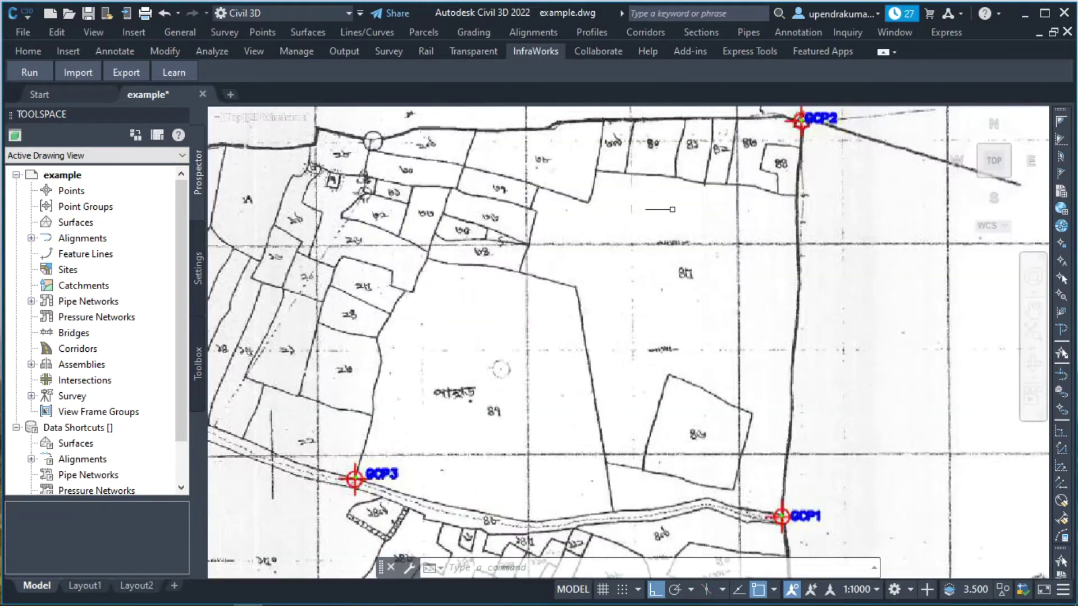
mouse_move(670, 215)
middle_down()
mouse_move(695, 243)
mouse_move(715, 298)
middle_up()
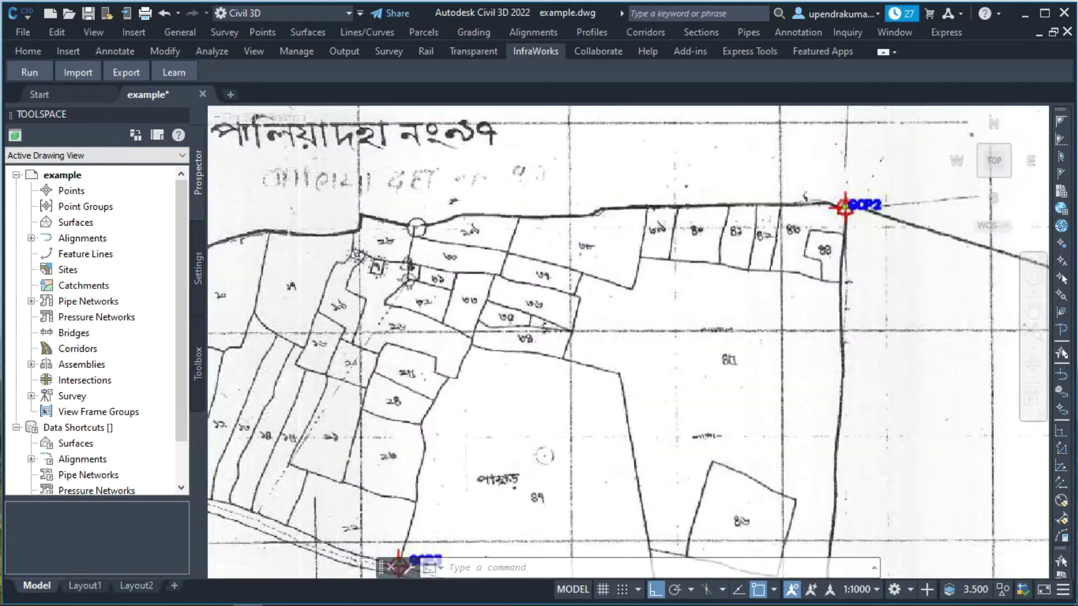
middle_drag(659, 365, 698, 263)
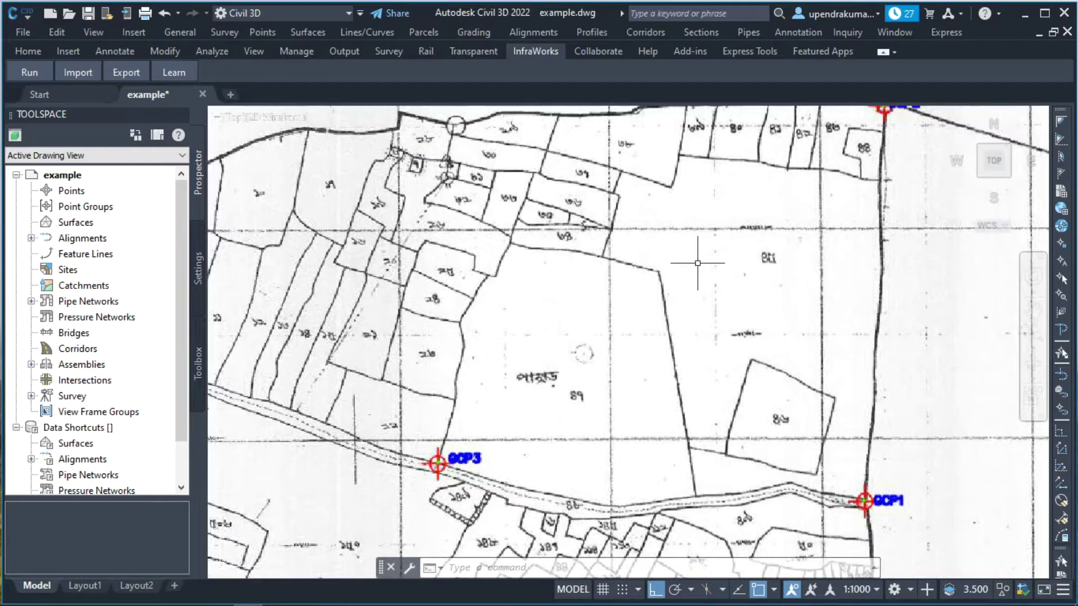
scroll(697, 263, down, 3)
scroll(697, 263, up, 3)
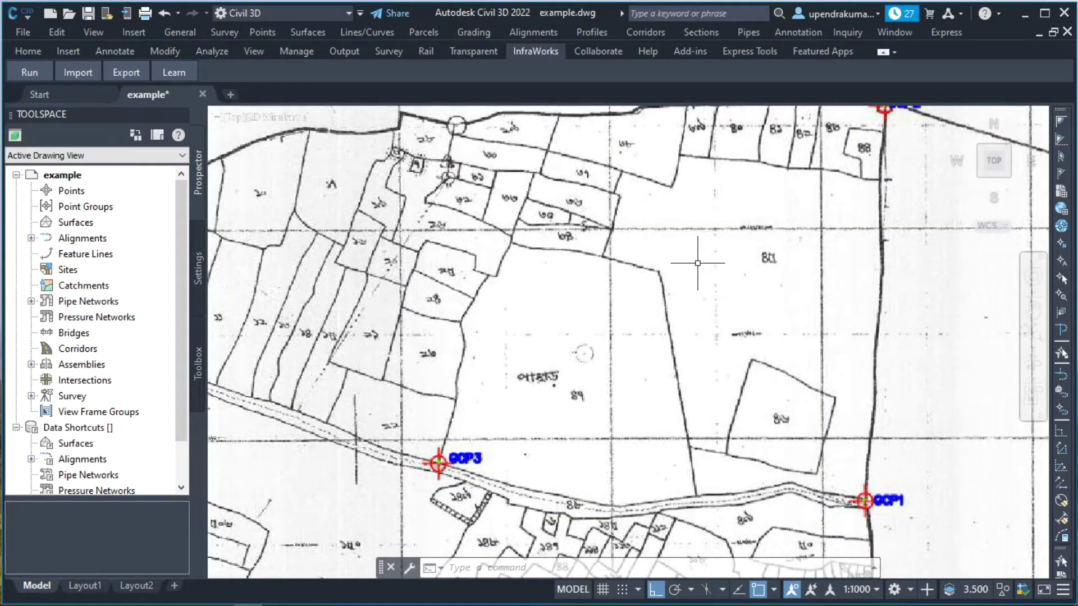
scroll(698, 262, down, 3)
scroll(697, 262, up, 3)
scroll(697, 263, down, 2)
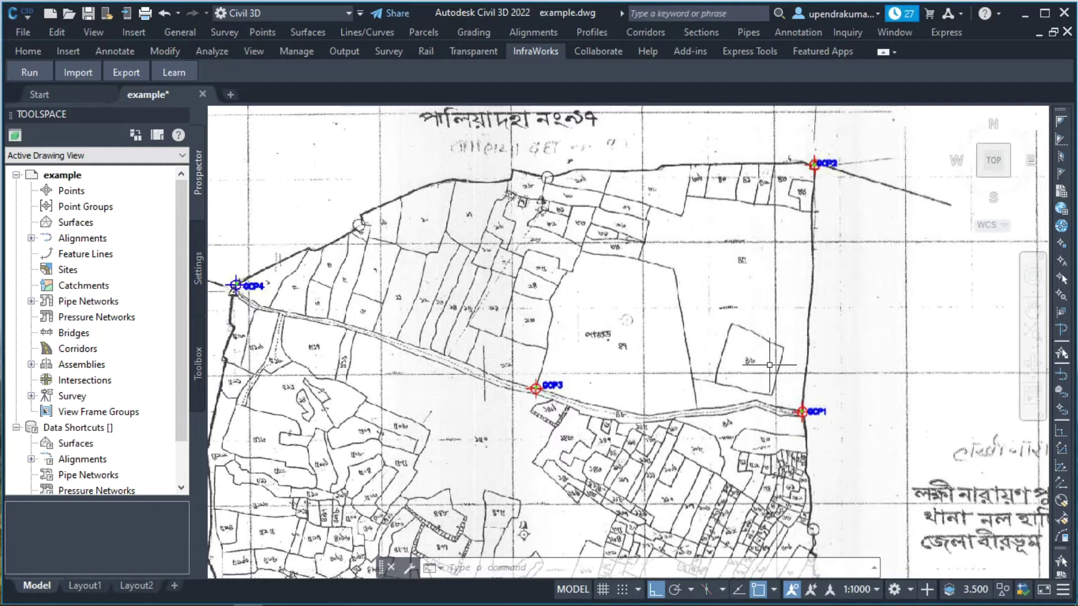
Switch to the MADHUPUR_PCP workbook in Excel and review the easting values of GCP 1, GCP 2, GCP3 and GCP4.
click(248, 594)
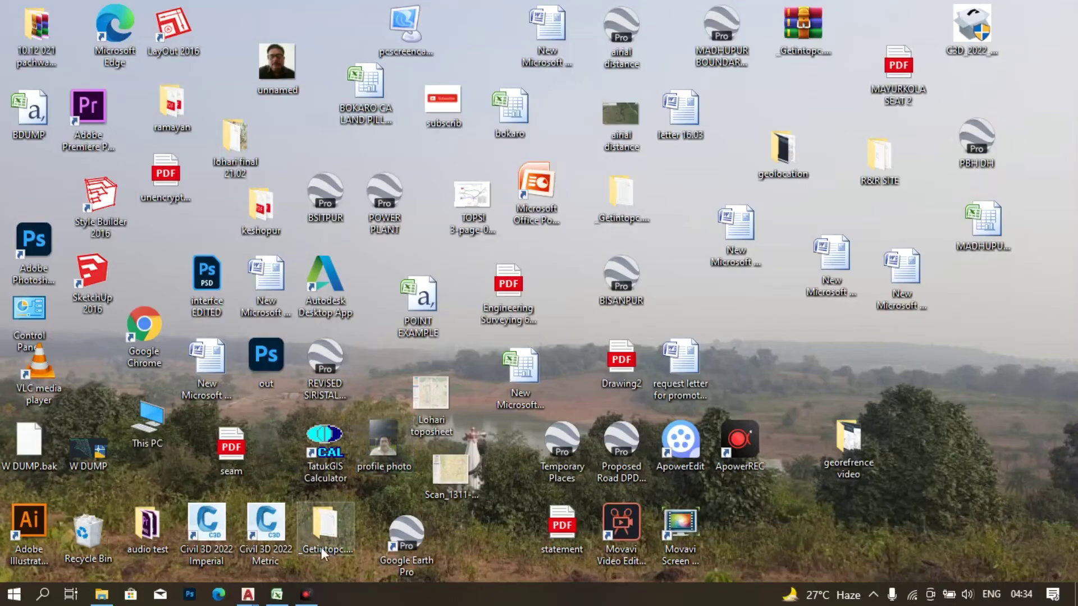
click(275, 595)
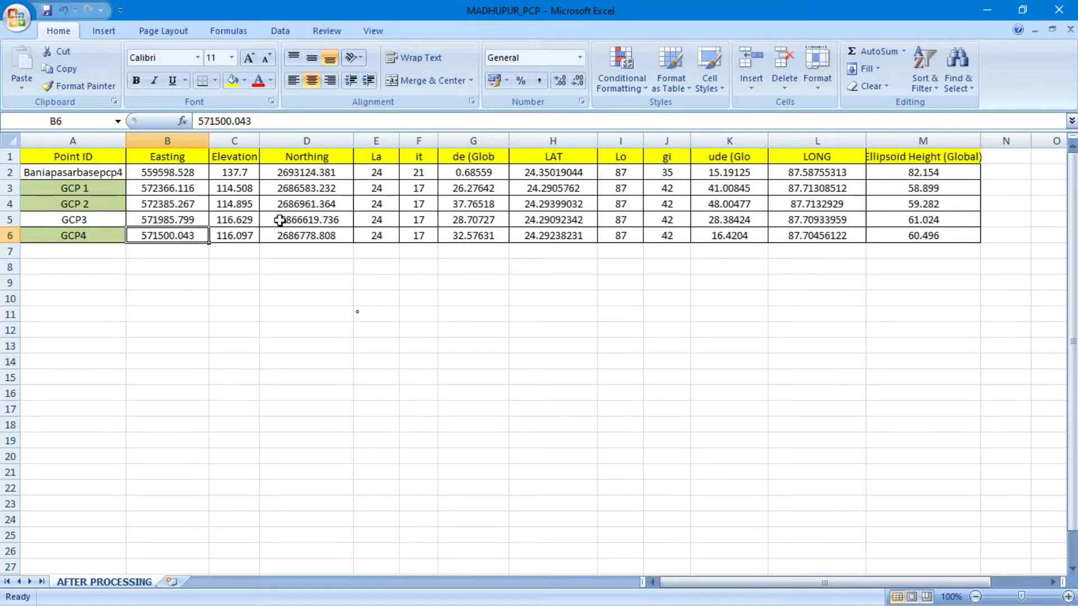
click(171, 192)
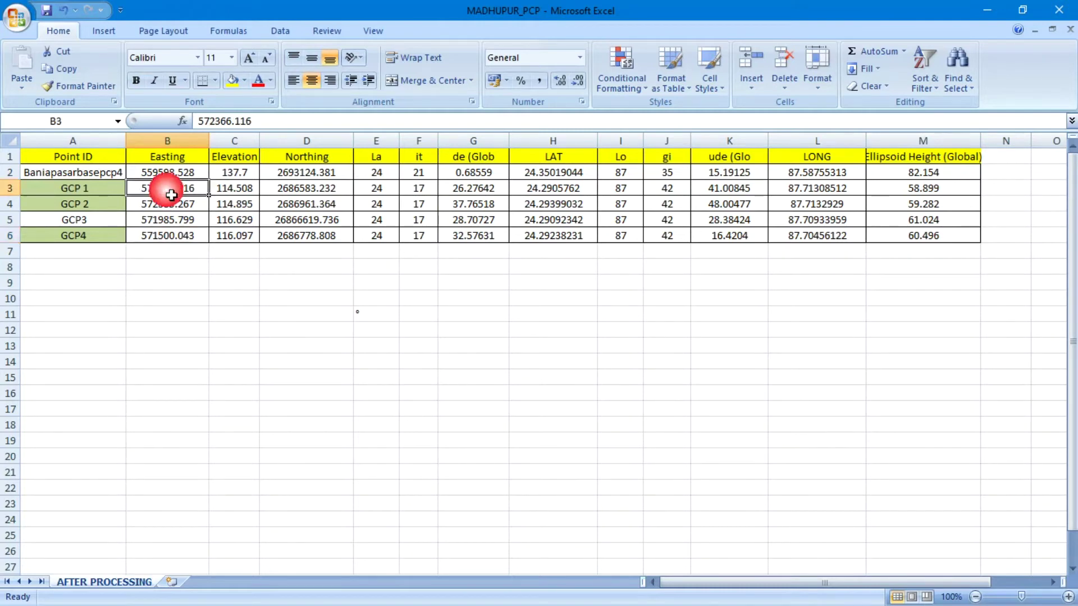
click(170, 205)
click(180, 225)
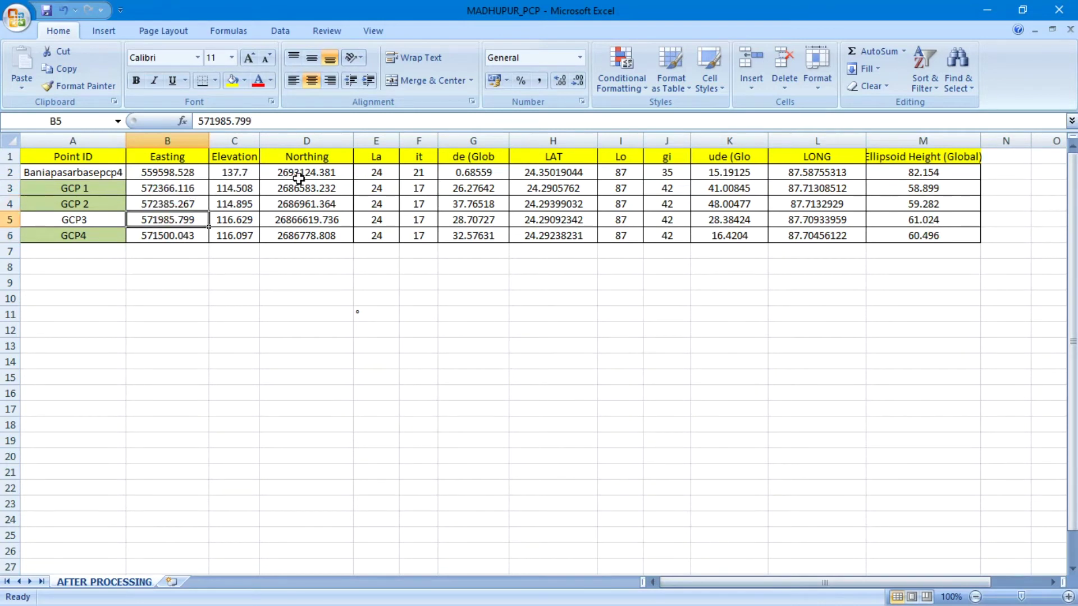
click(168, 239)
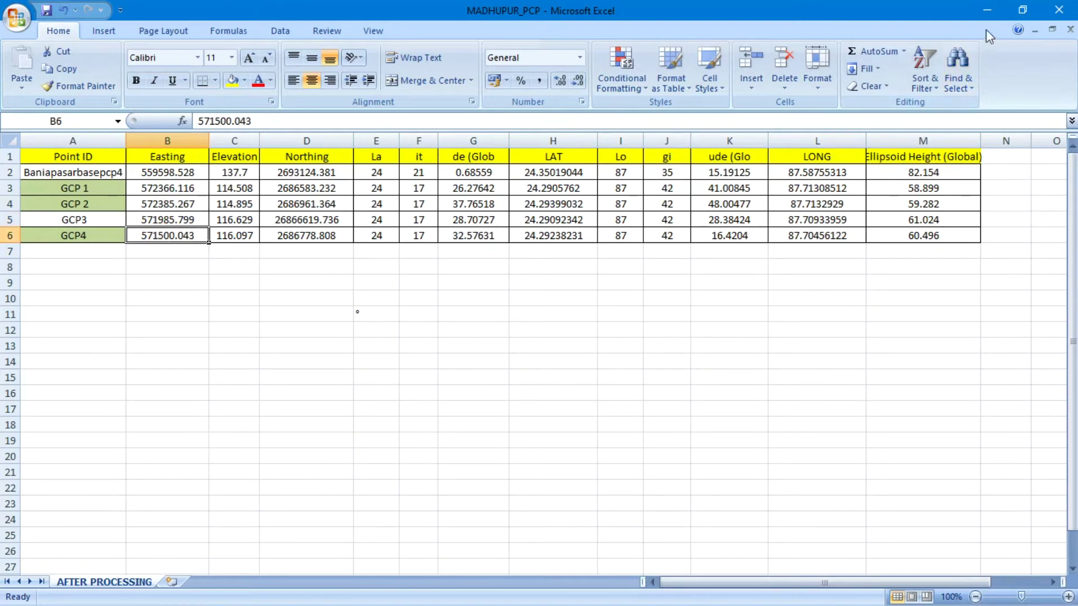
click(991, 8)
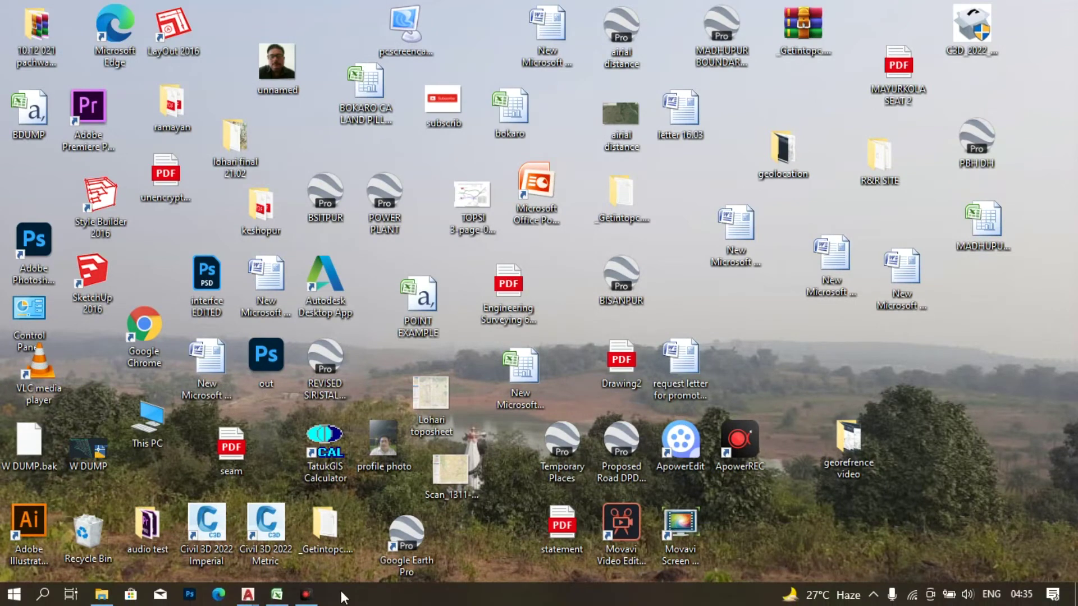
Switch to Drawing2.dwg in Civil 3D and view the four plotted control points.
mouse_move(247, 595)
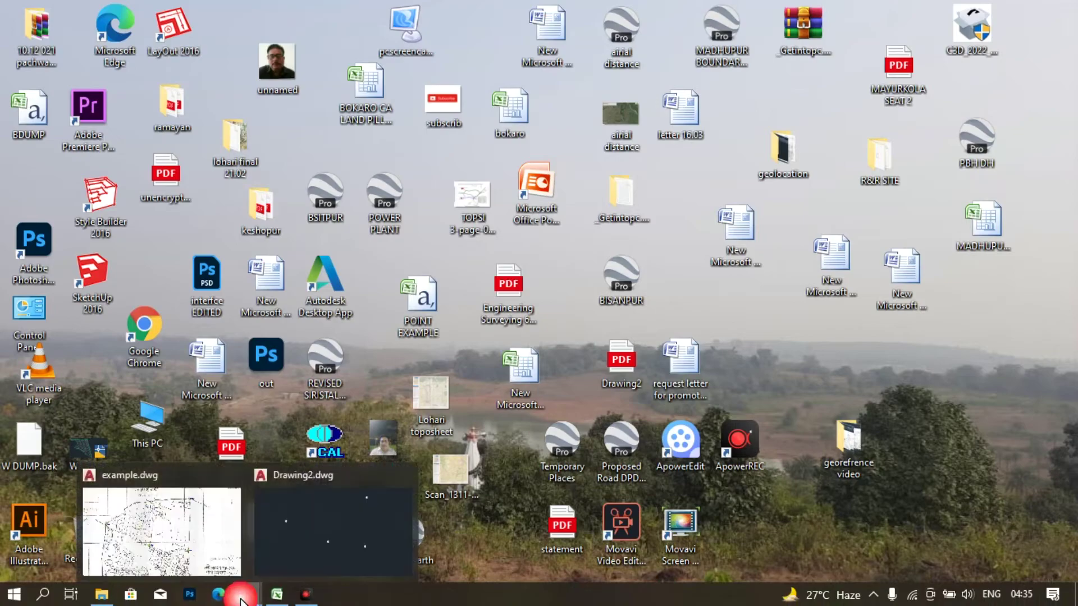
click(325, 547)
scroll(502, 250, up, 2)
scroll(480, 245, down, 1)
scroll(480, 245, down, 3)
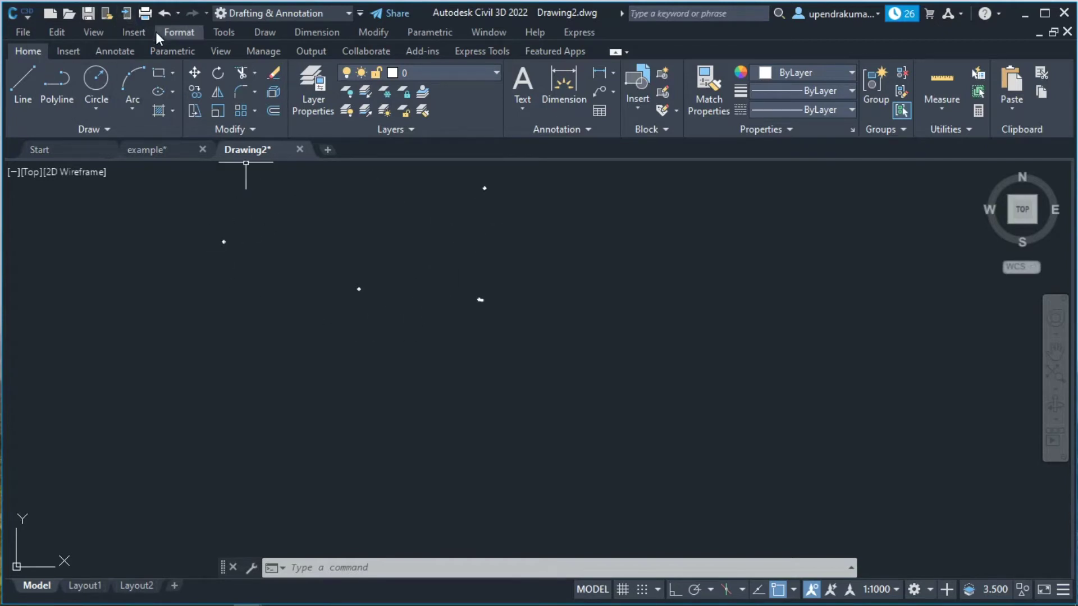
click(136, 31)
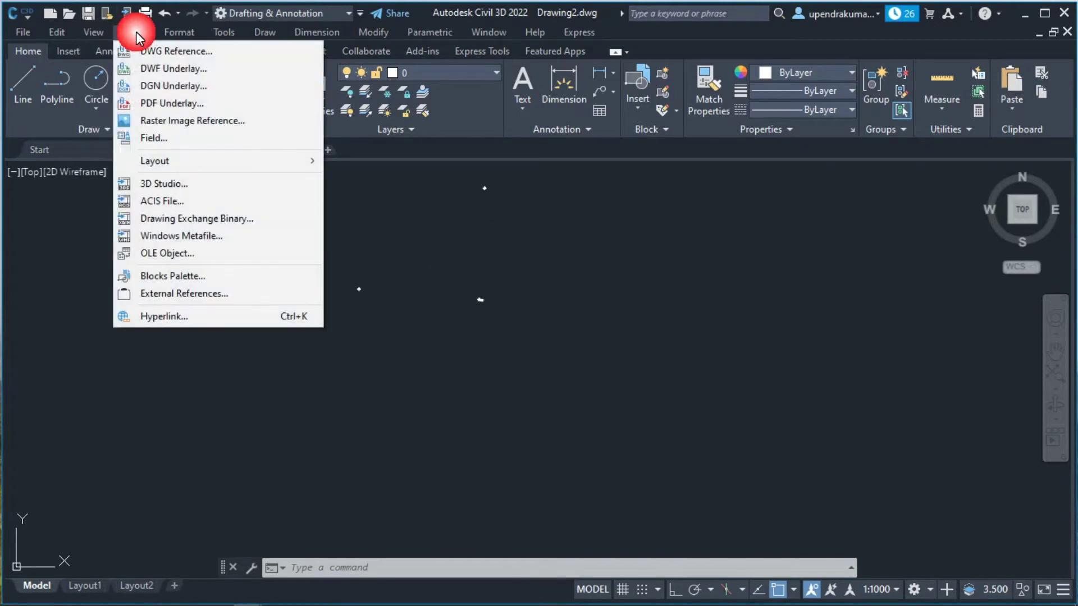
click(163, 120)
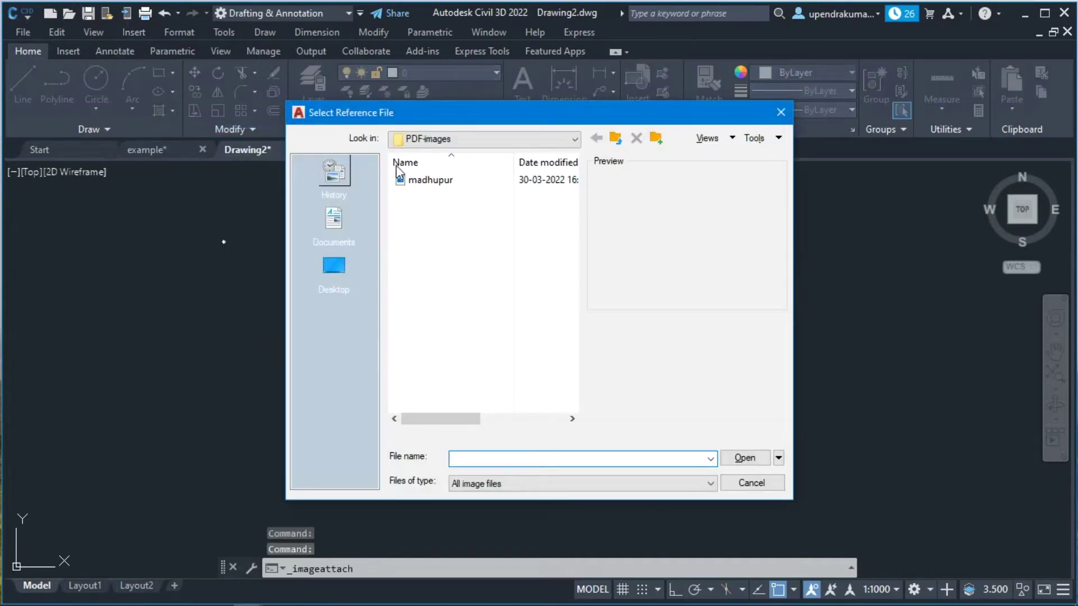
click(531, 184)
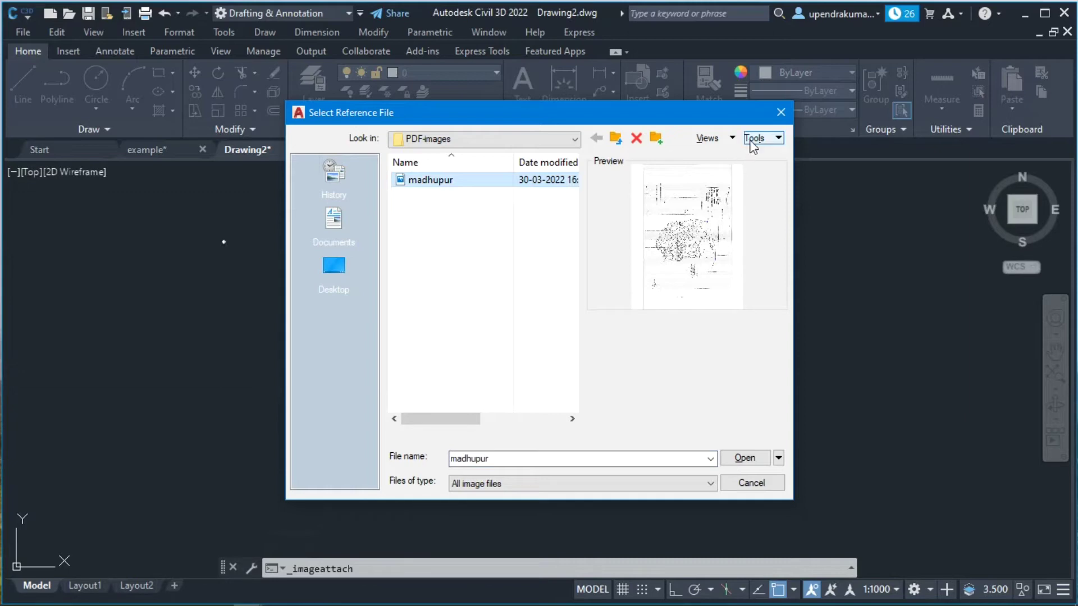
click(779, 112)
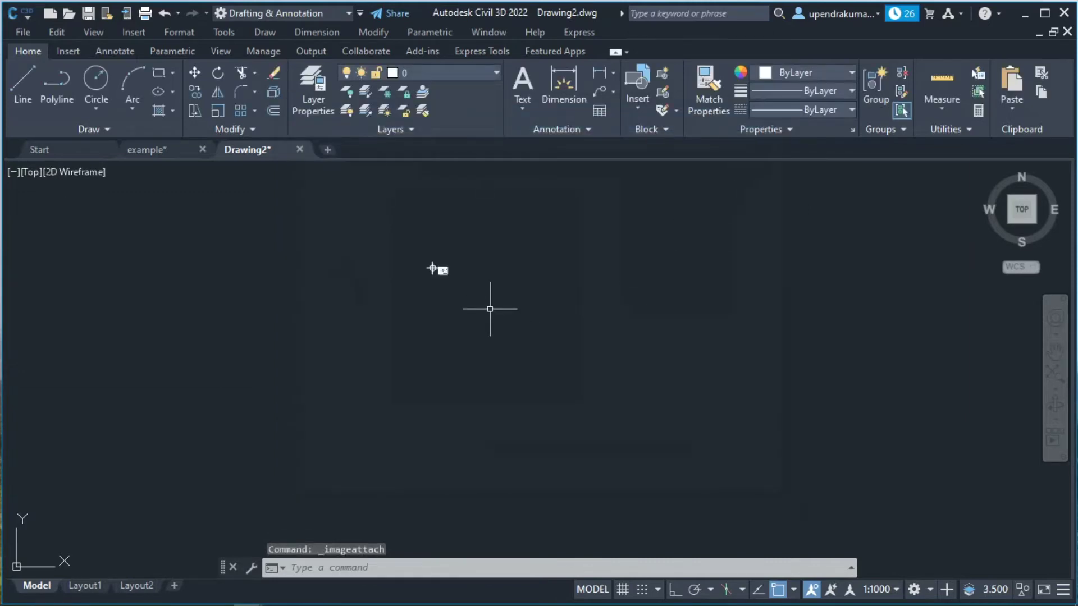
Examine the scanned village map placed in Drawing2.dwg and the locations of its GCP1 to GCP4 markers.
mouse_move(394, 291)
mouse_down()
mouse_move(385, 293)
mouse_move(393, 289)
mouse_up()
scroll(570, 292, up, 5)
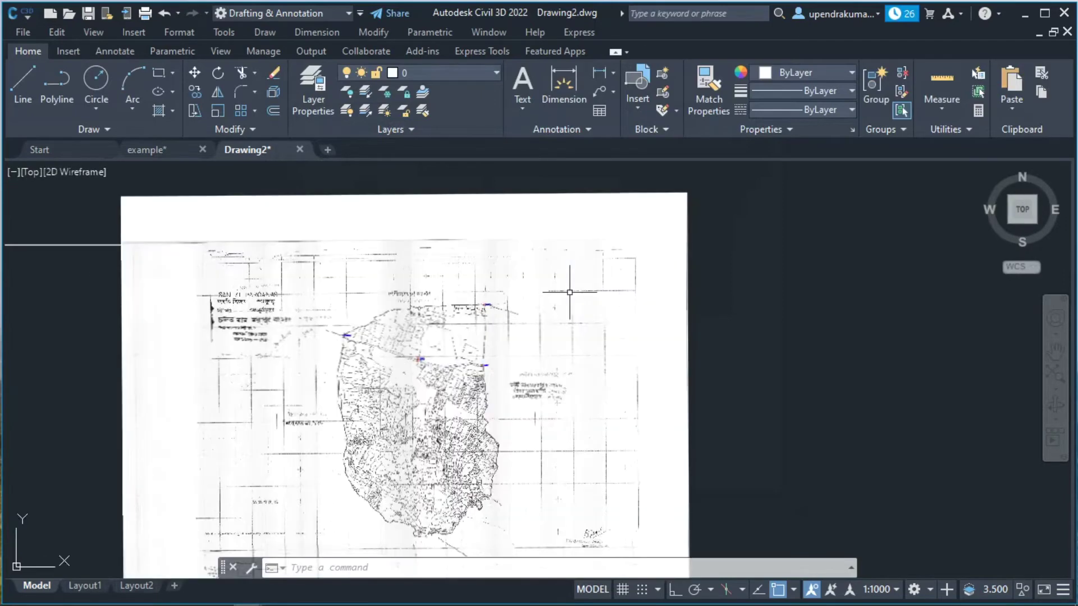
scroll(333, 356, up, 4)
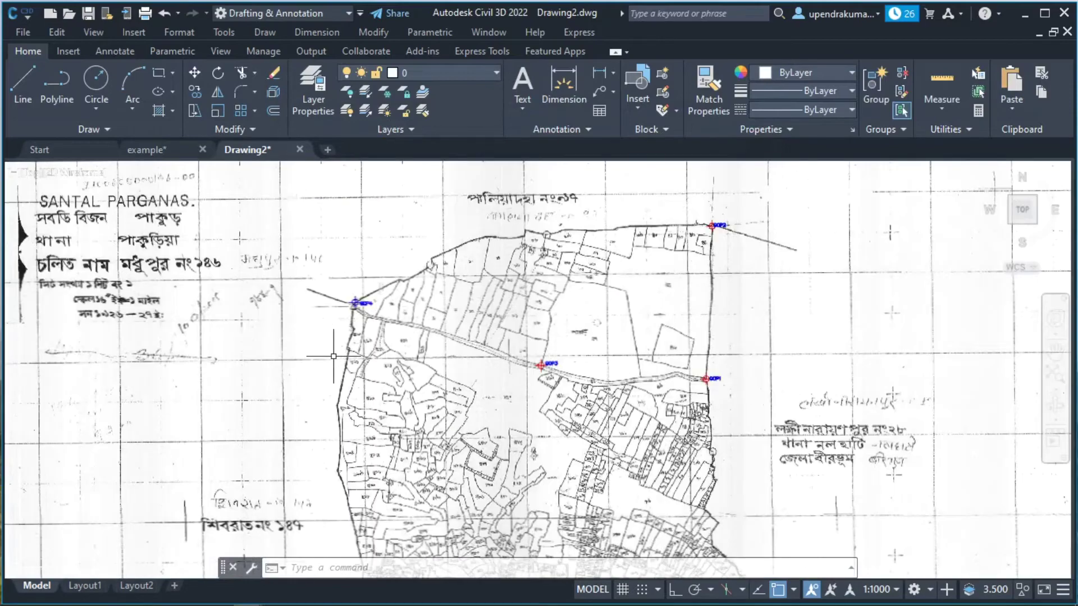
scroll(483, 321, down, 6)
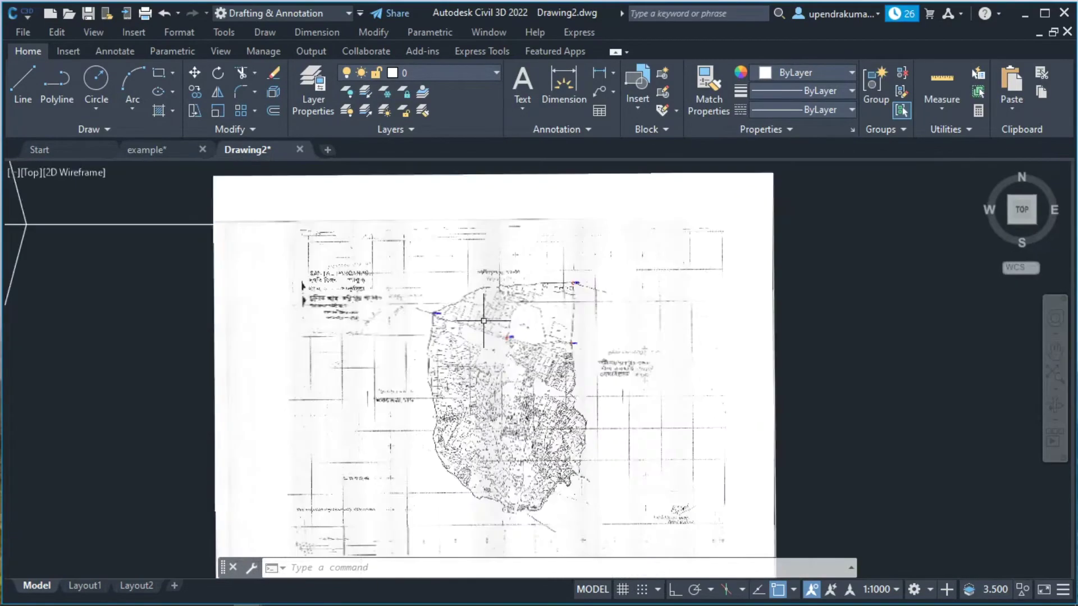
scroll(483, 321, up, 4)
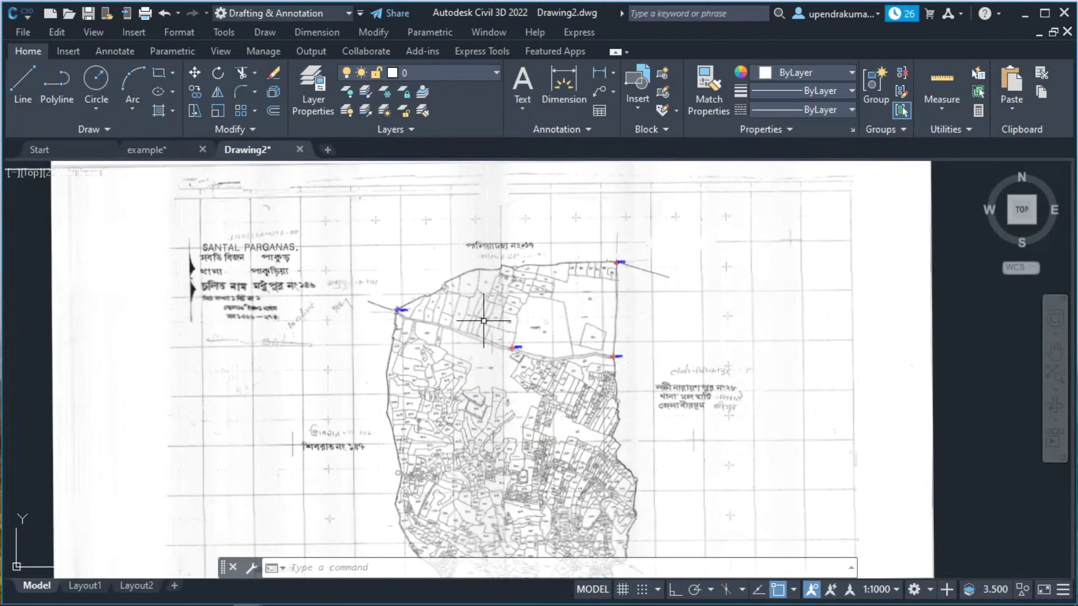
scroll(521, 339, up, 4)
scroll(521, 339, down, 4)
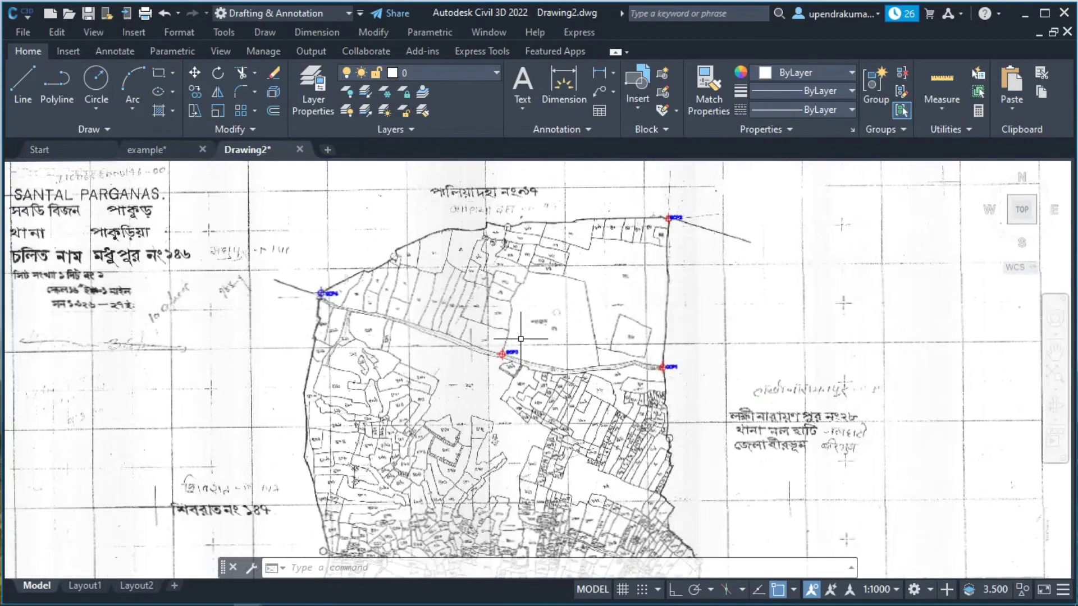
scroll(521, 339, up, 2)
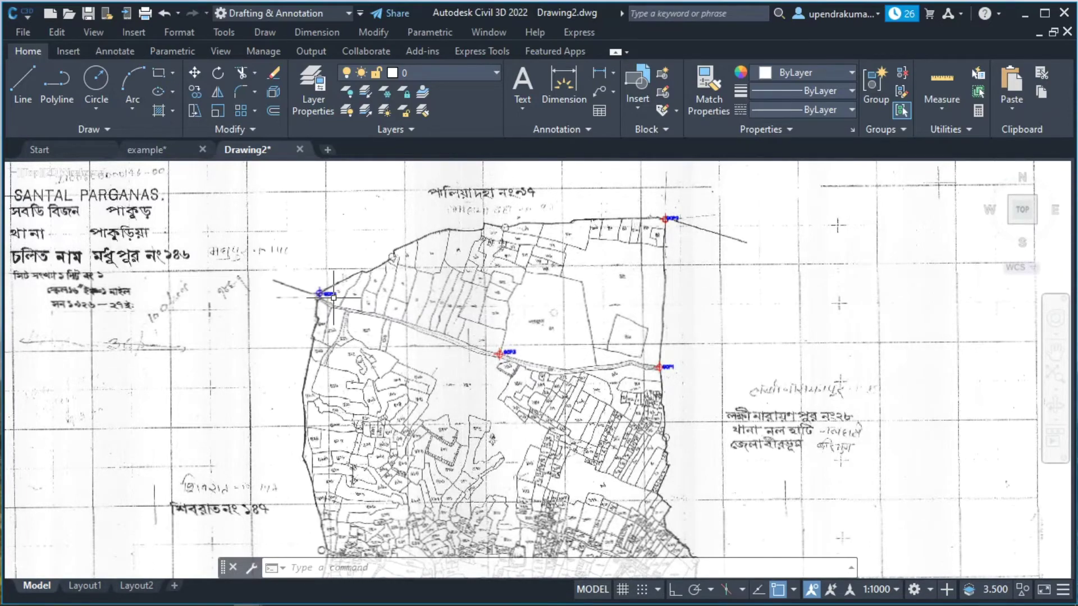
Examine the GCP4, GCP3 and GCP1 markers along the road and the full extent of the scanned village map.
scroll(333, 297, up, 2)
scroll(333, 297, down, 2)
scroll(334, 298, up, 2)
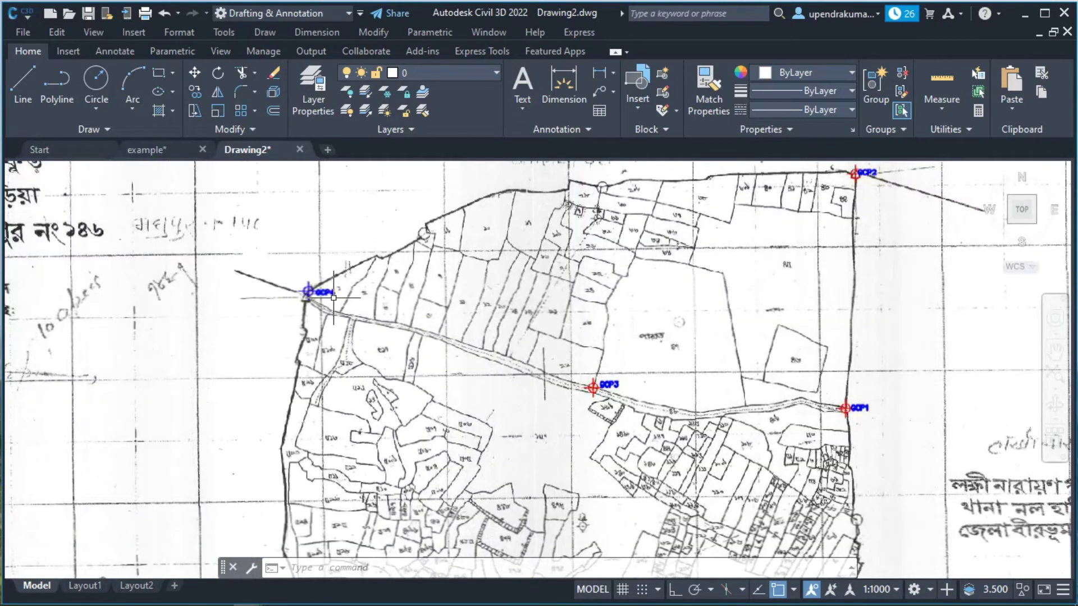
scroll(334, 298, up, 2)
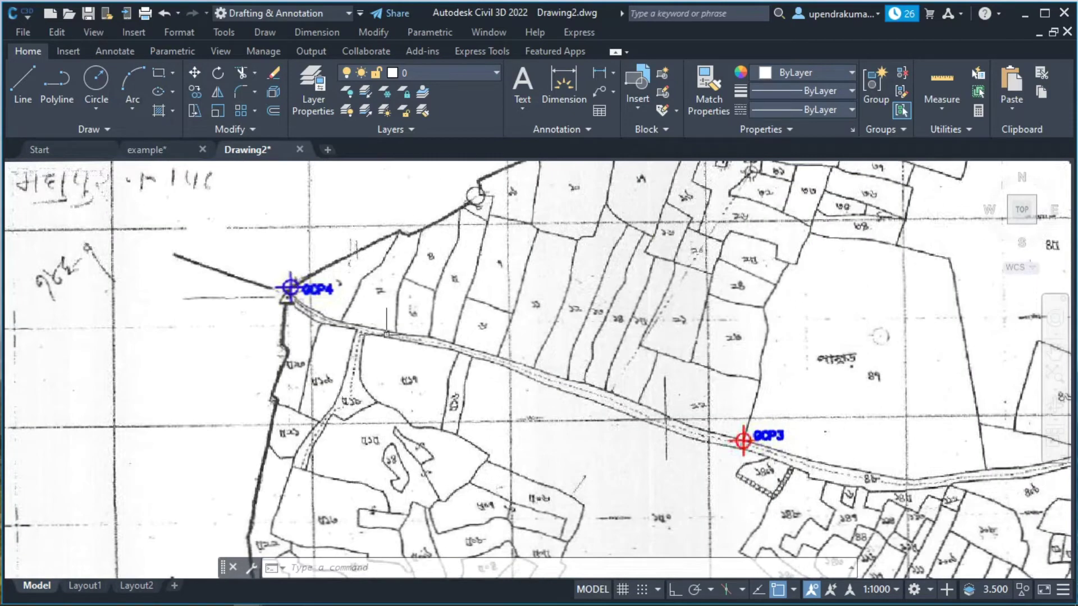
middle_drag(817, 421, 382, 435)
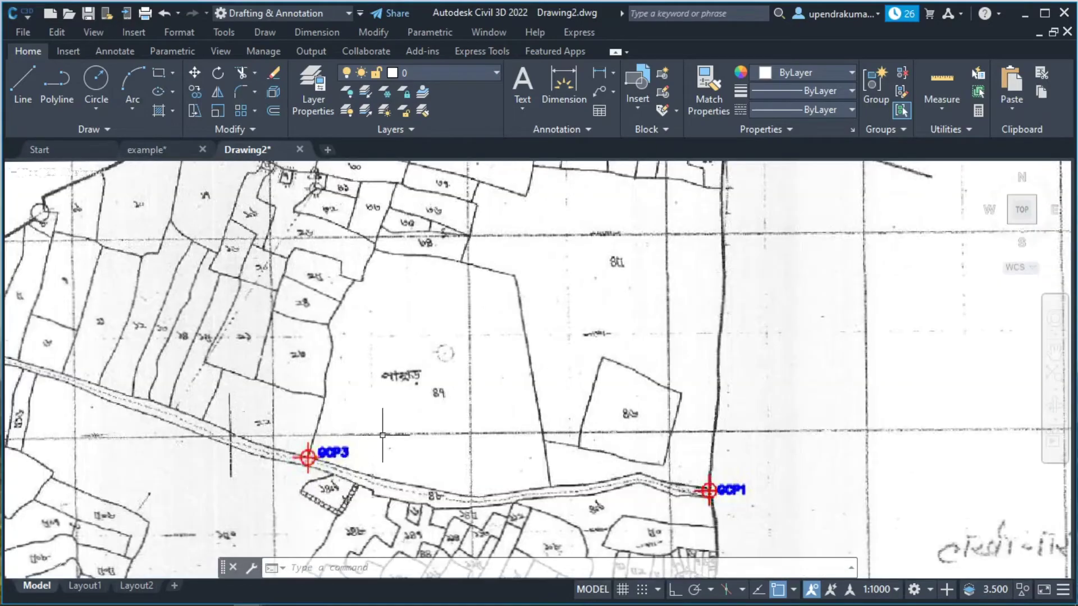
scroll(792, 342, down, 4)
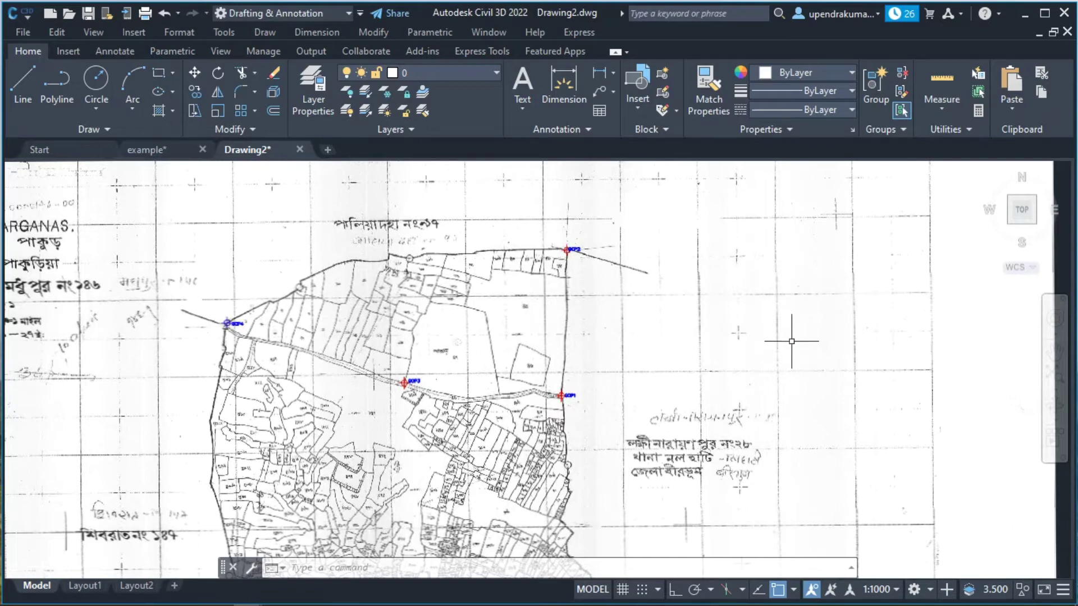
scroll(316, 326, down, 8)
scroll(316, 326, up, 4)
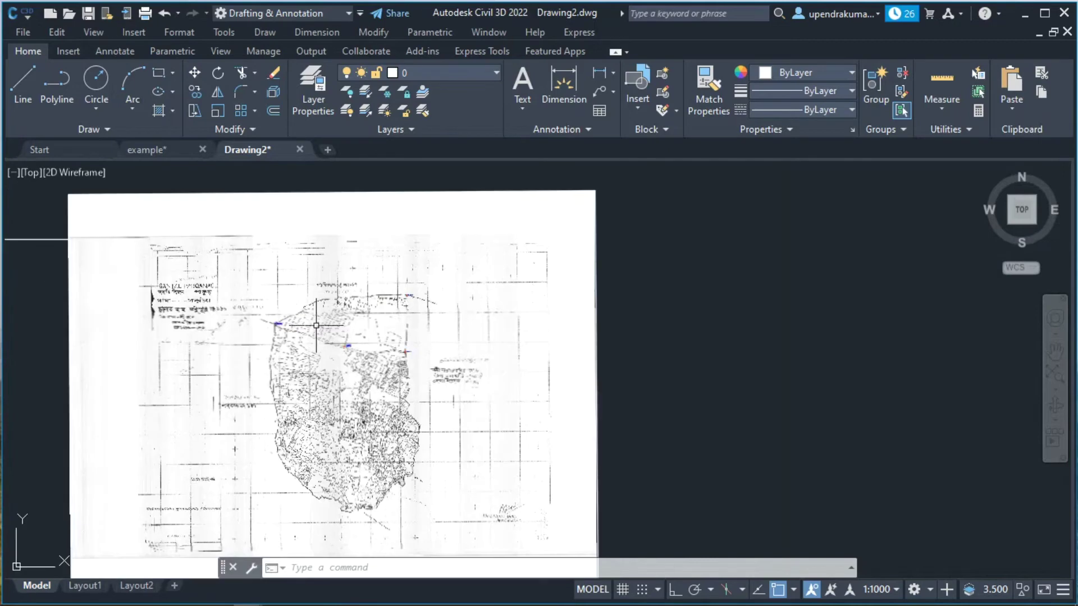
scroll(316, 326, down, 4)
scroll(316, 326, up, 2)
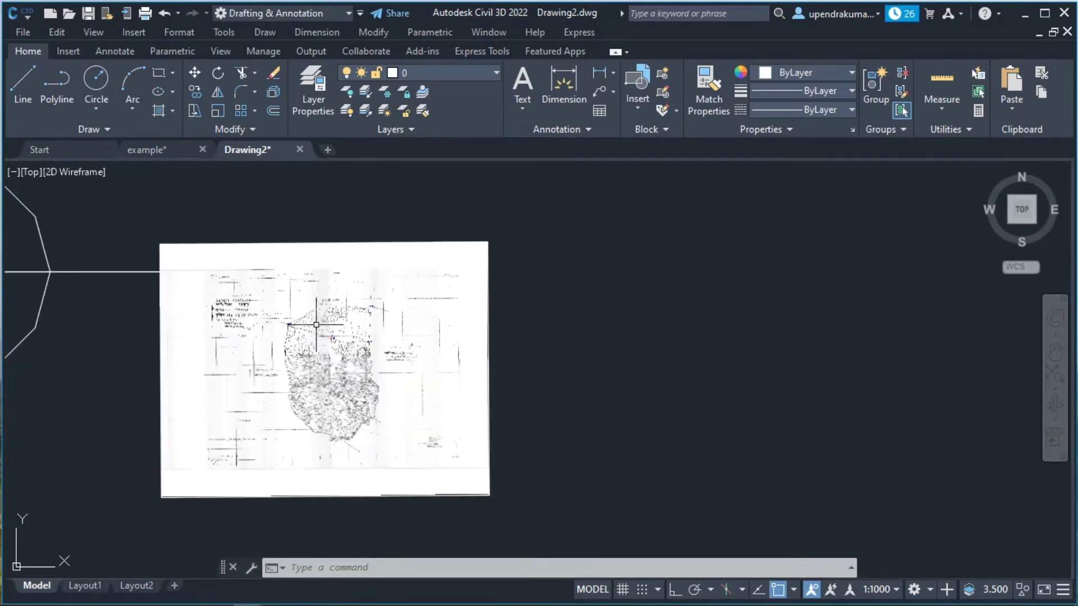
Start the ALIGN command and select the scanned village map image as the object to align.
click(343, 575)
click(343, 584)
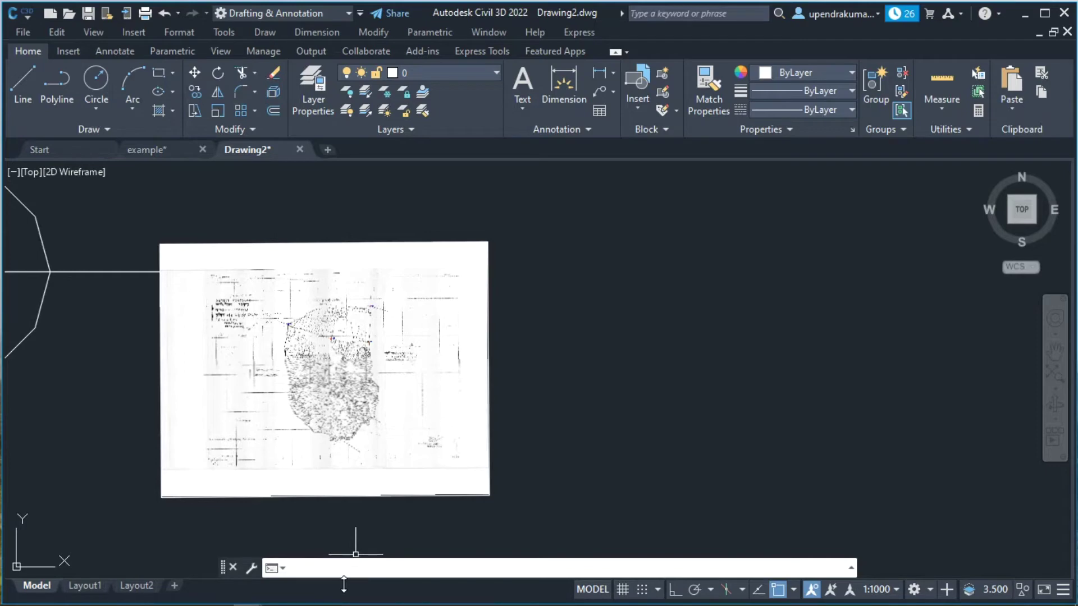
text(ALI)
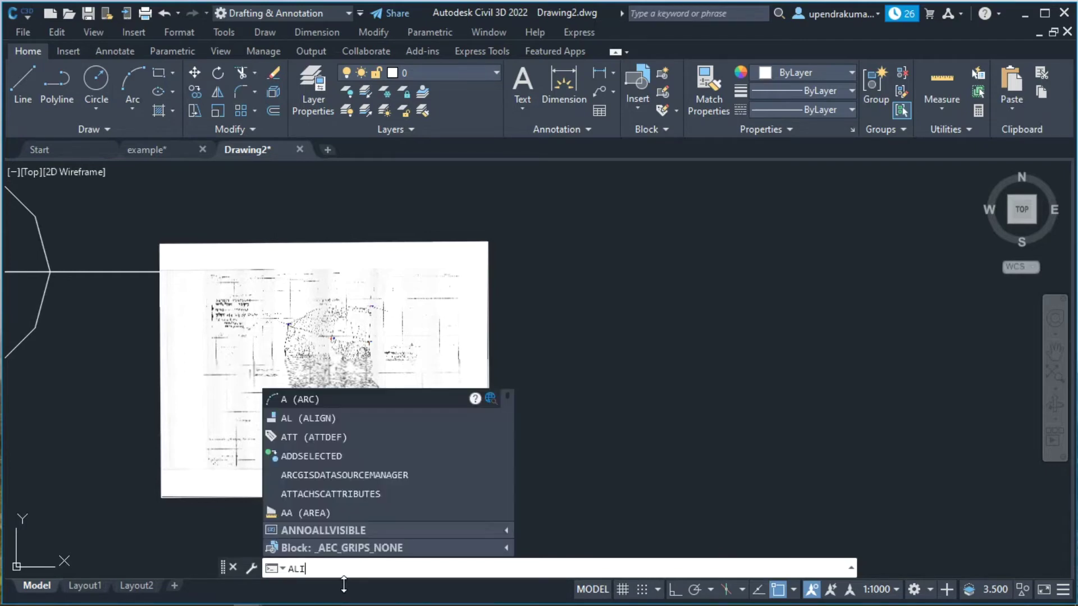
text(GNSPACE)
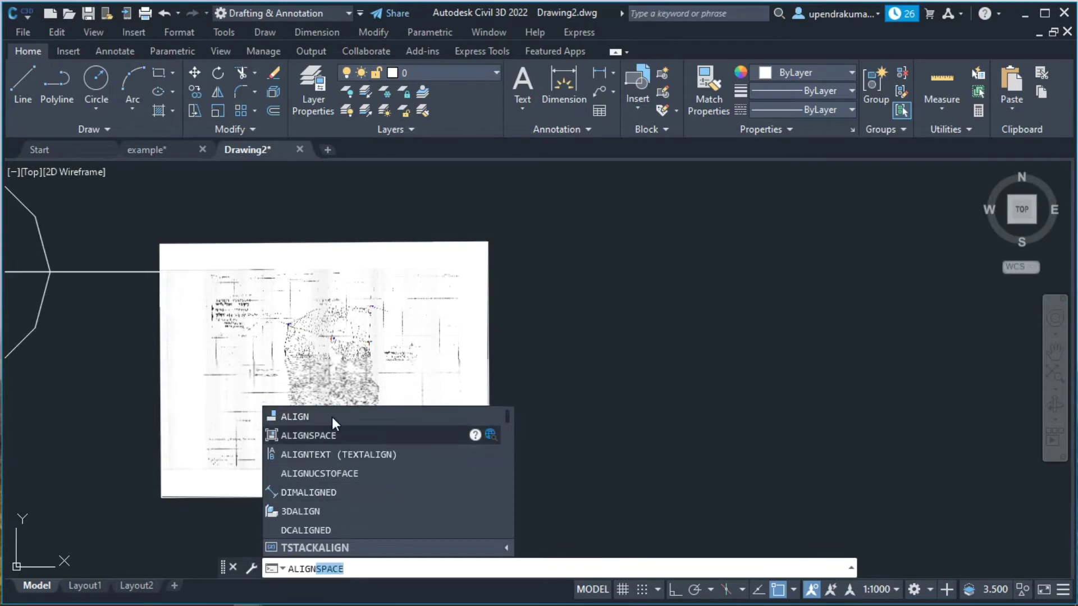
click(332, 417)
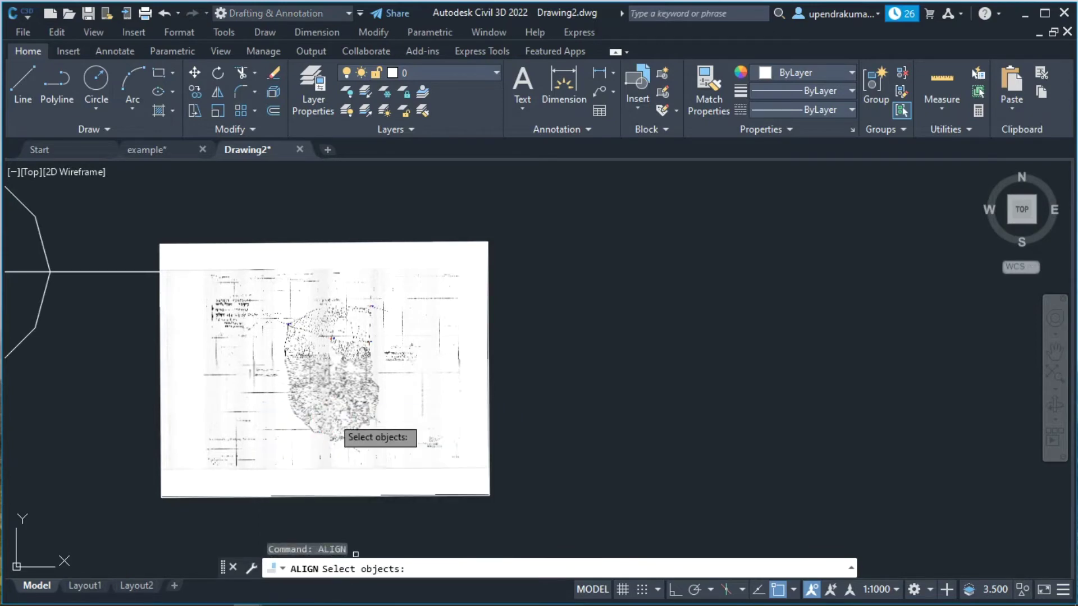
click(517, 508)
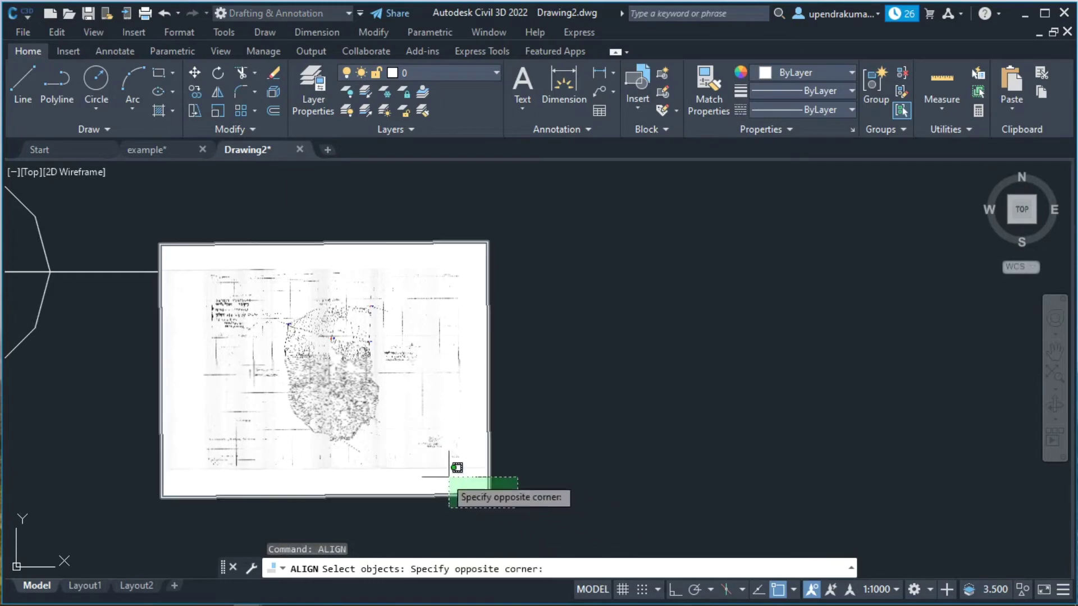
click(121, 439)
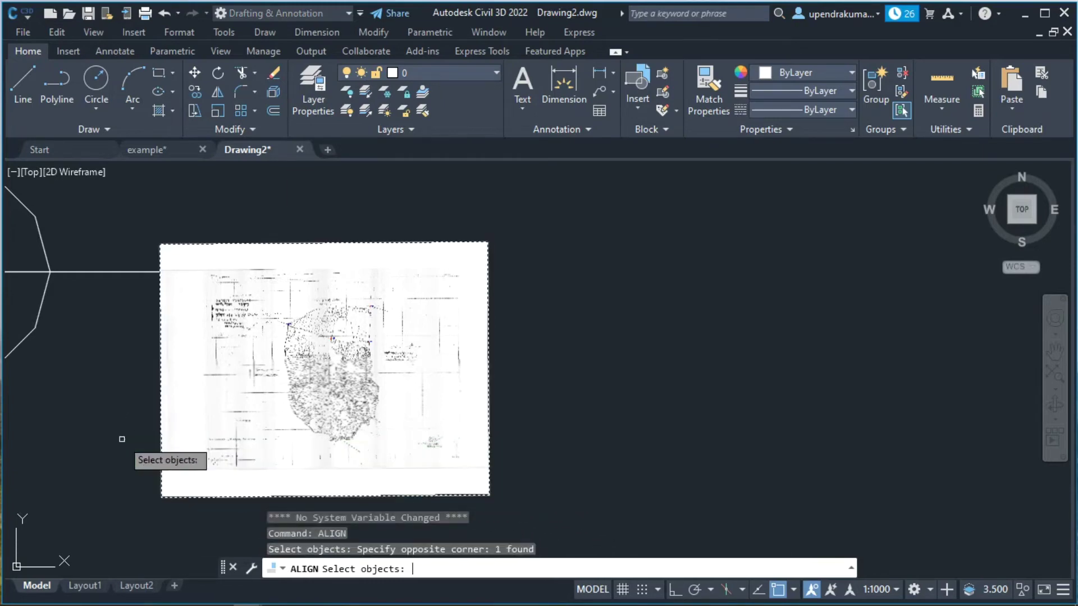
key(Return)
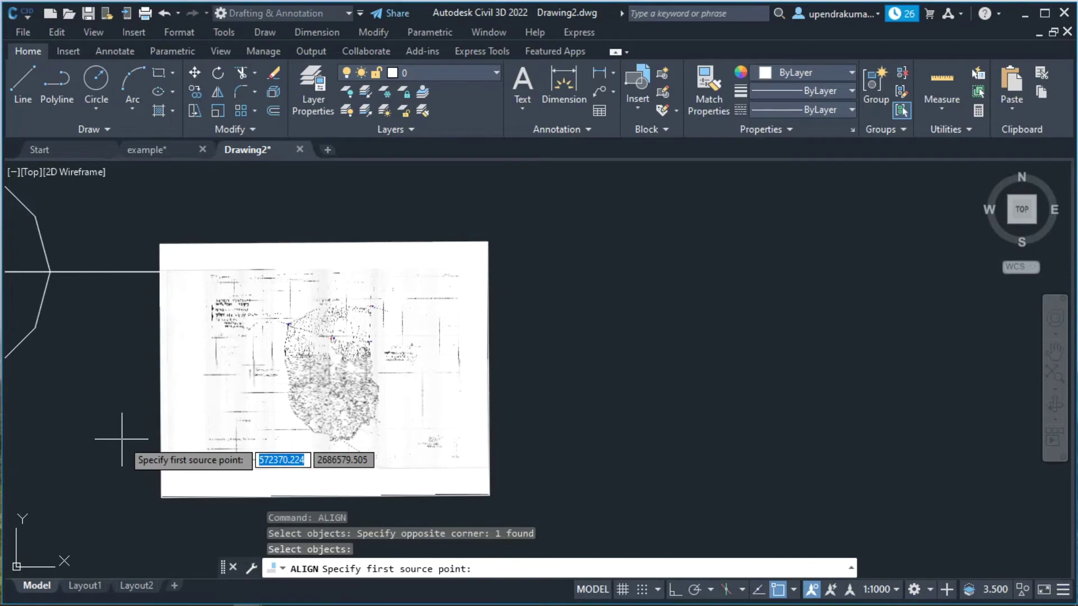
Set the first source point at the centre of the GCP4 marker on the scanned map.
scroll(270, 331, up, 5)
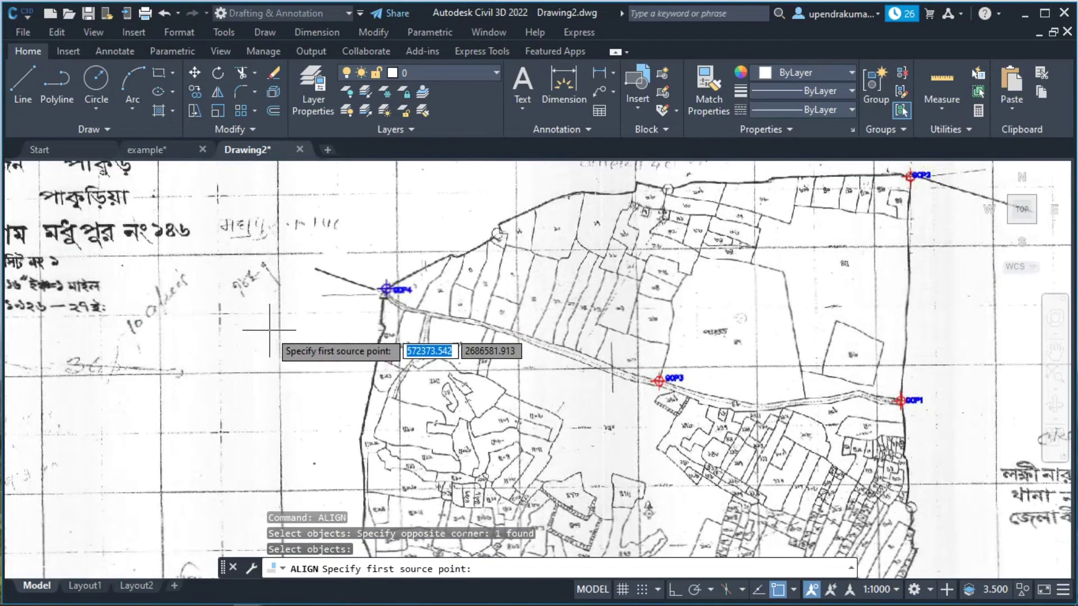
scroll(412, 289, up, 4)
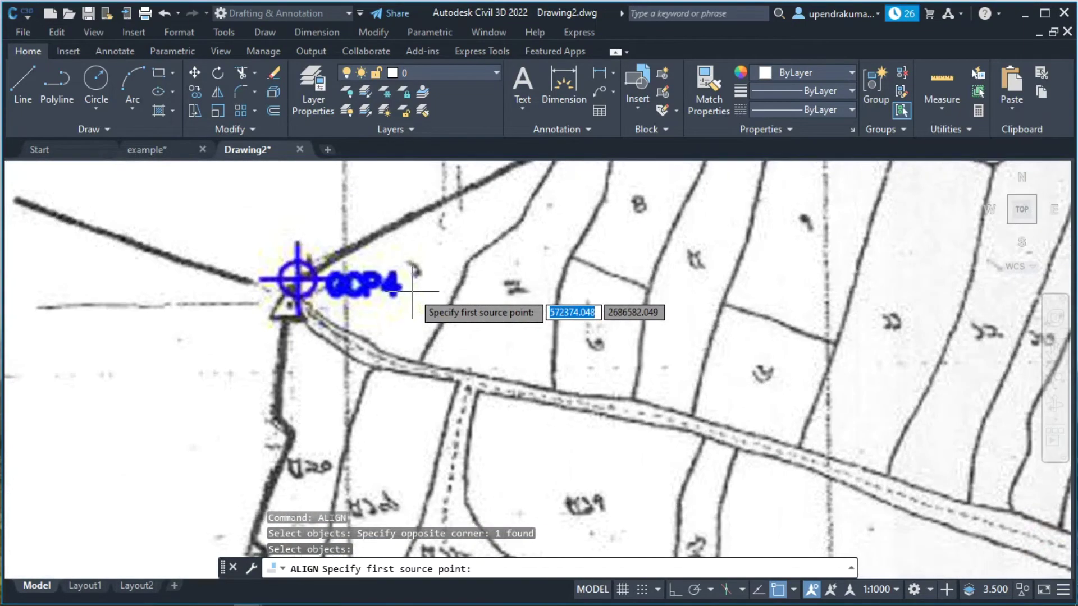
scroll(301, 288, up, 4)
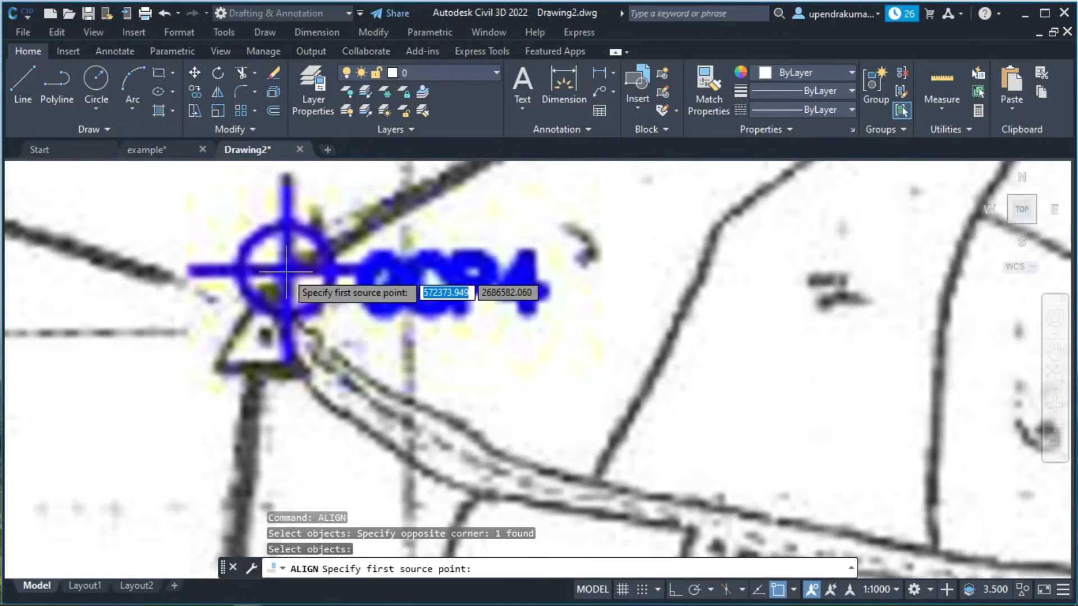
click(286, 271)
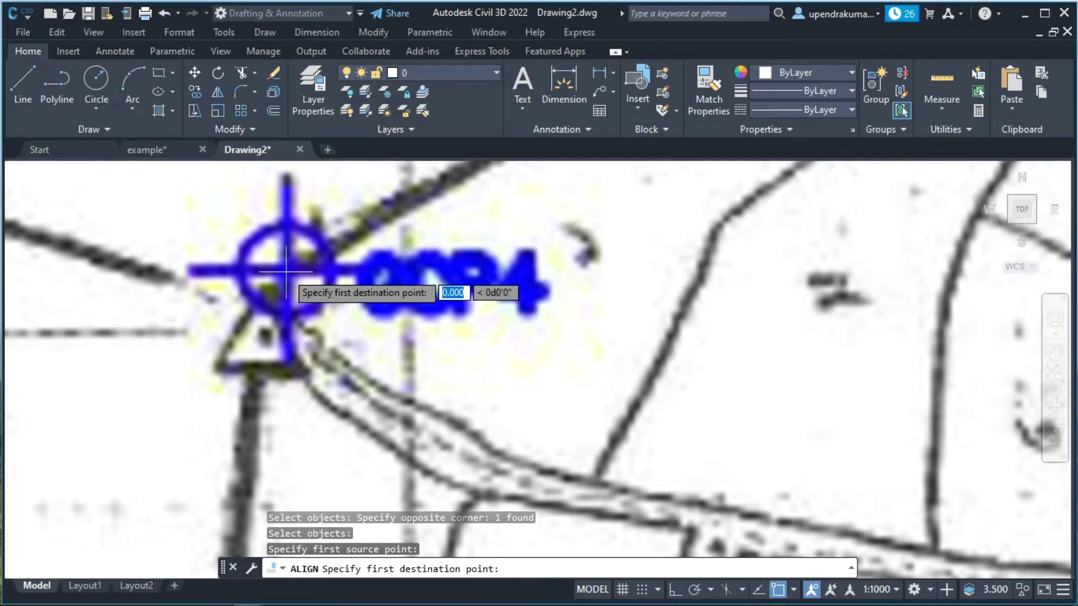
Set the first destination point on the node of the westernmost plotted control point, matching GCP4.
scroll(286, 273, down, 10)
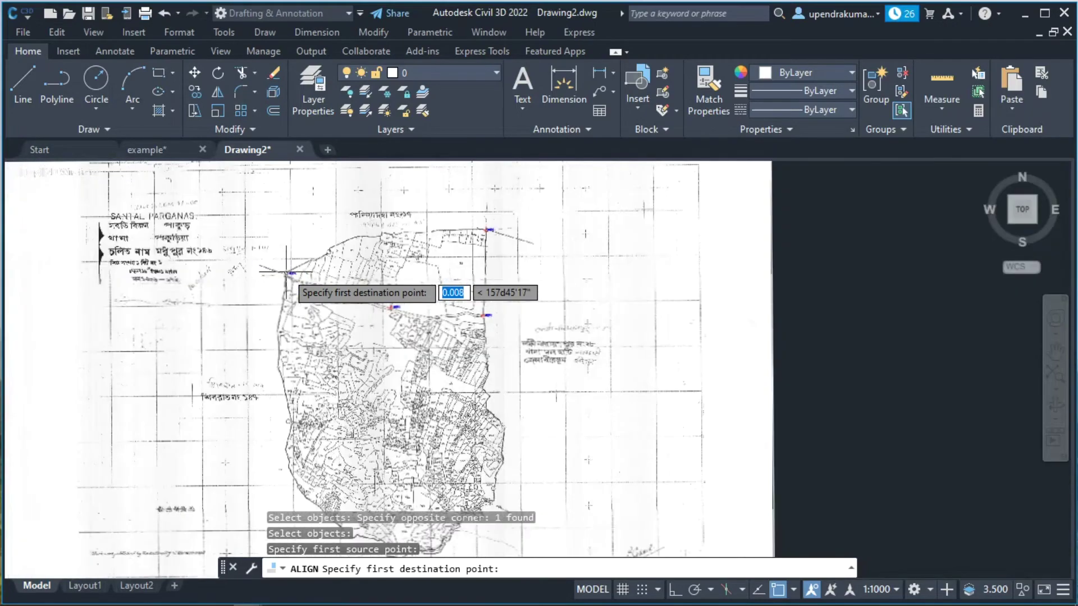
scroll(287, 273, down, 6)
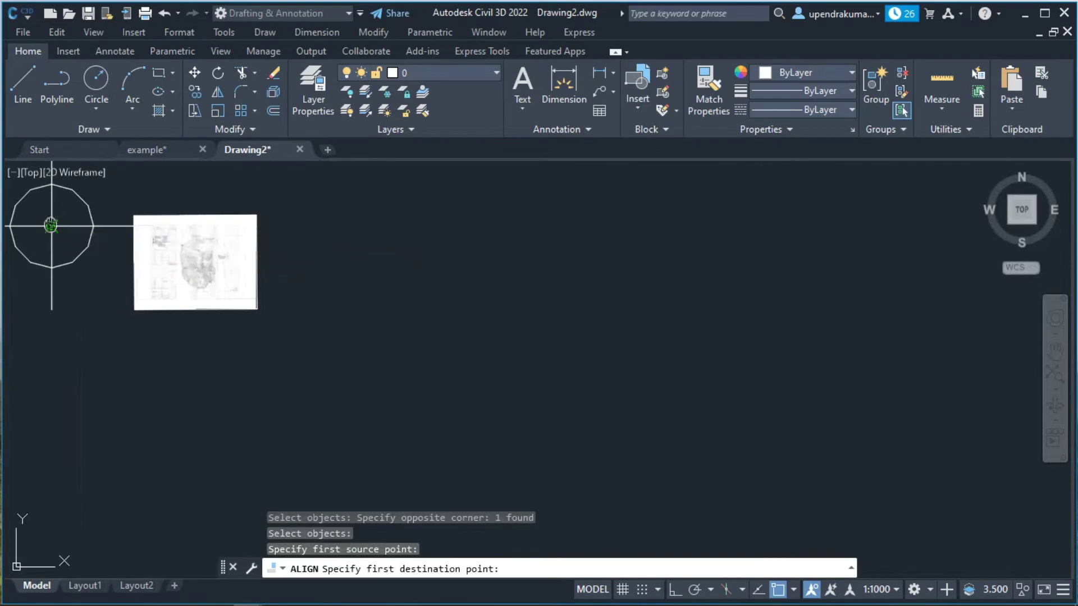
middle_drag(50, 226, 630, 368)
scroll(265, 284, down, 5)
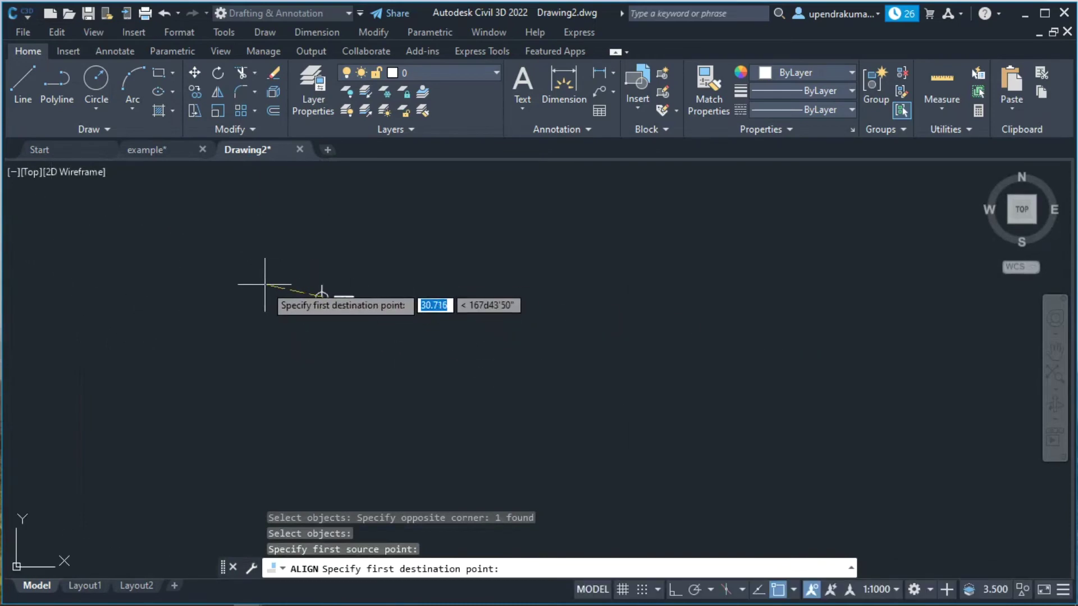
middle_drag(145, 247, 824, 284)
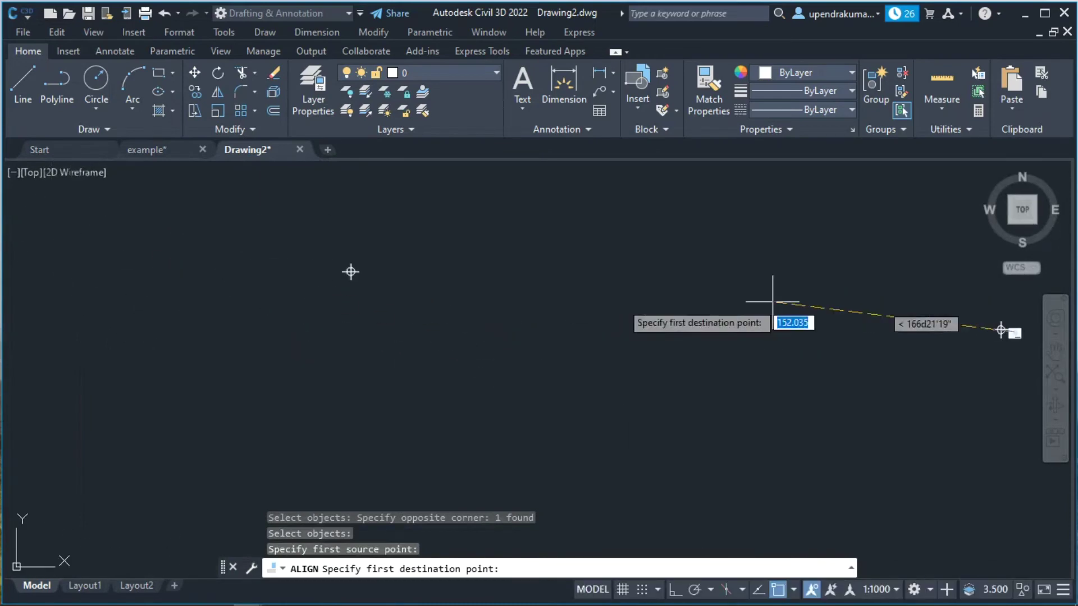
scroll(421, 262, down, 5)
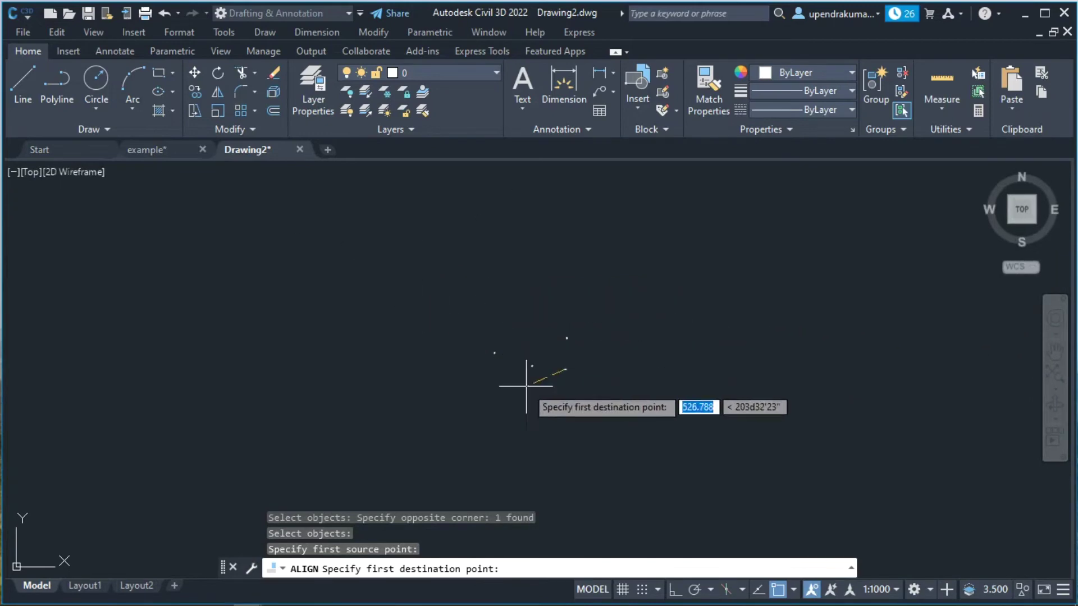
scroll(492, 362, up, 5)
middle_drag(454, 273, 452, 412)
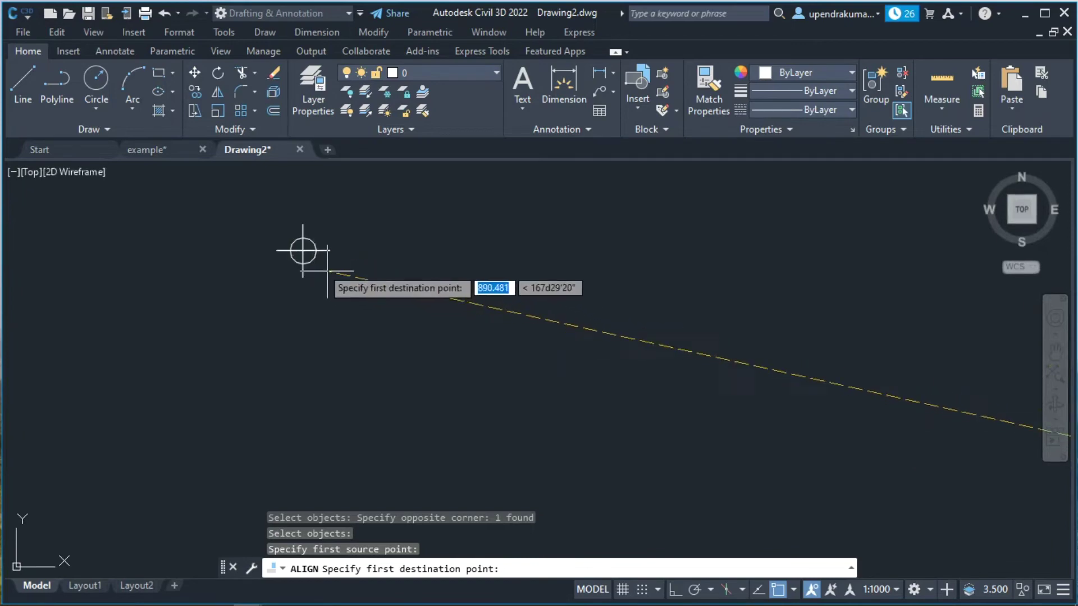
click(303, 251)
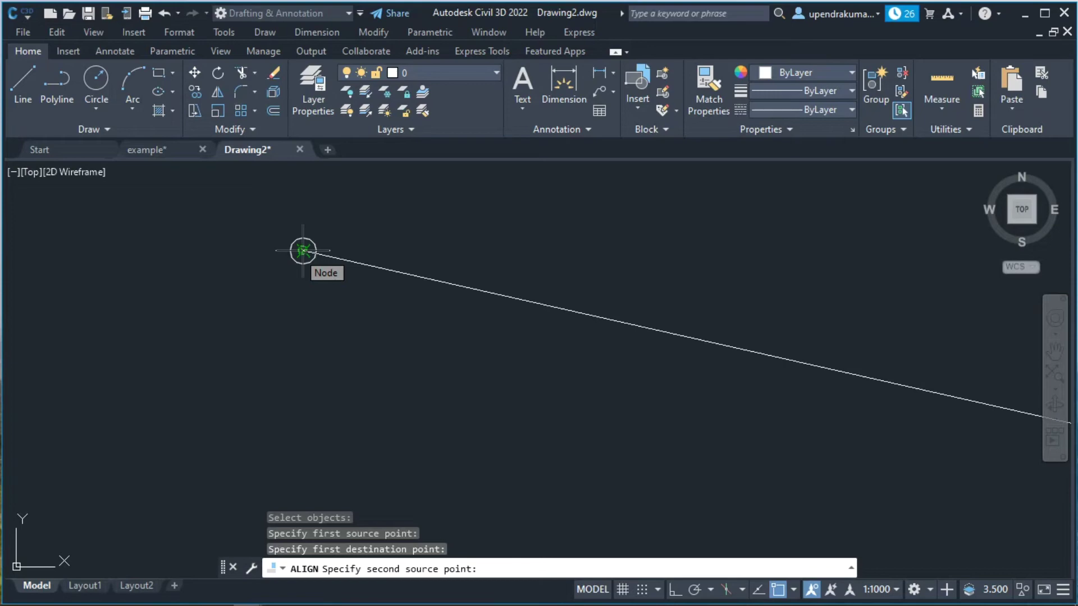
Set the second source point at the centre of the GCP1 marker on the scanned map.
scroll(433, 306, up, 6)
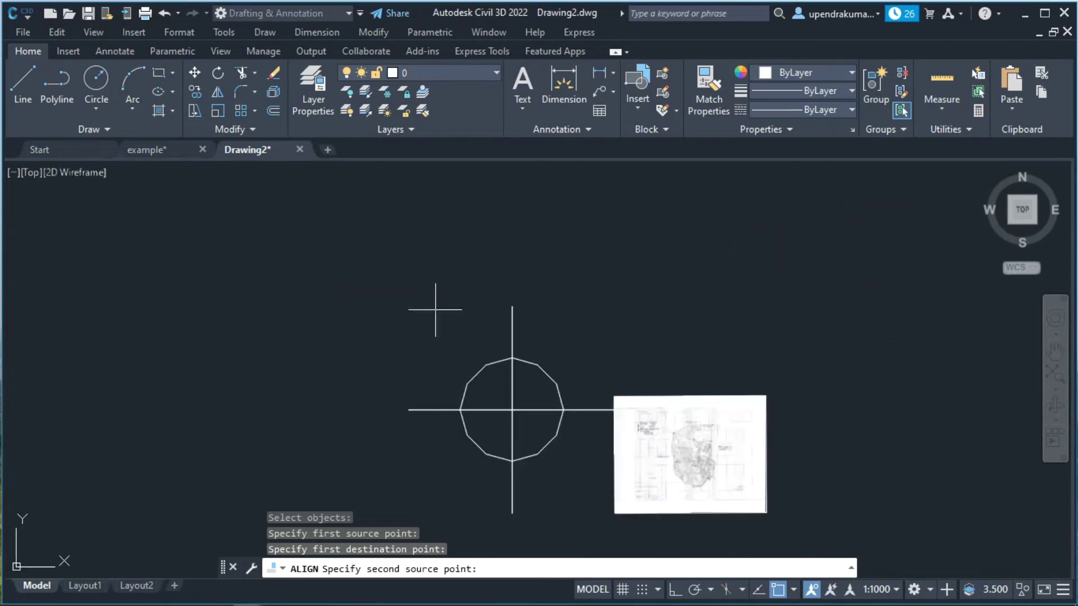
scroll(722, 489, up, 7)
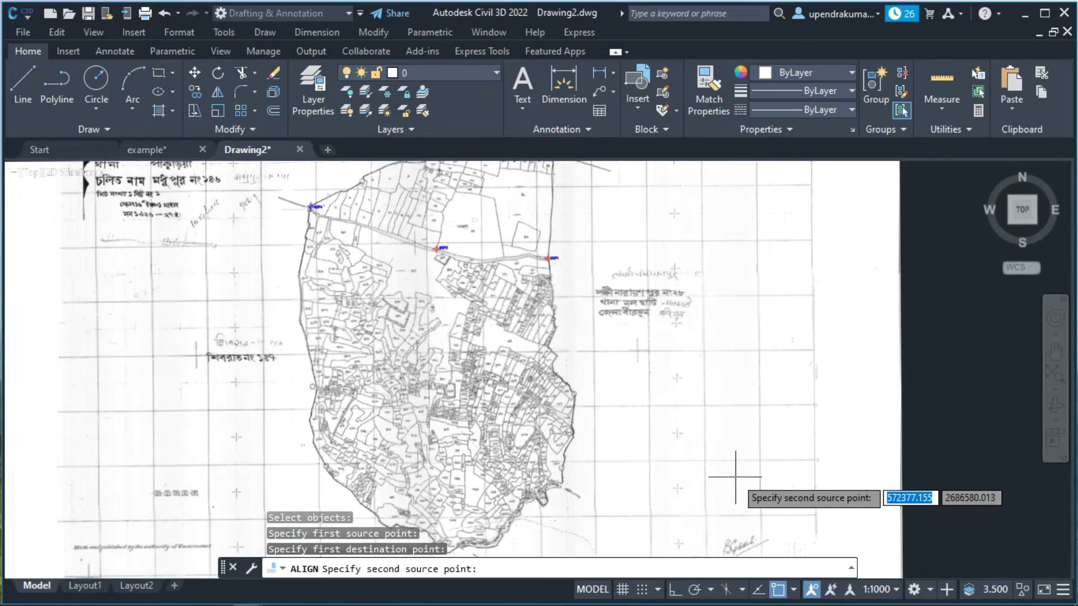
scroll(551, 262, up, 6)
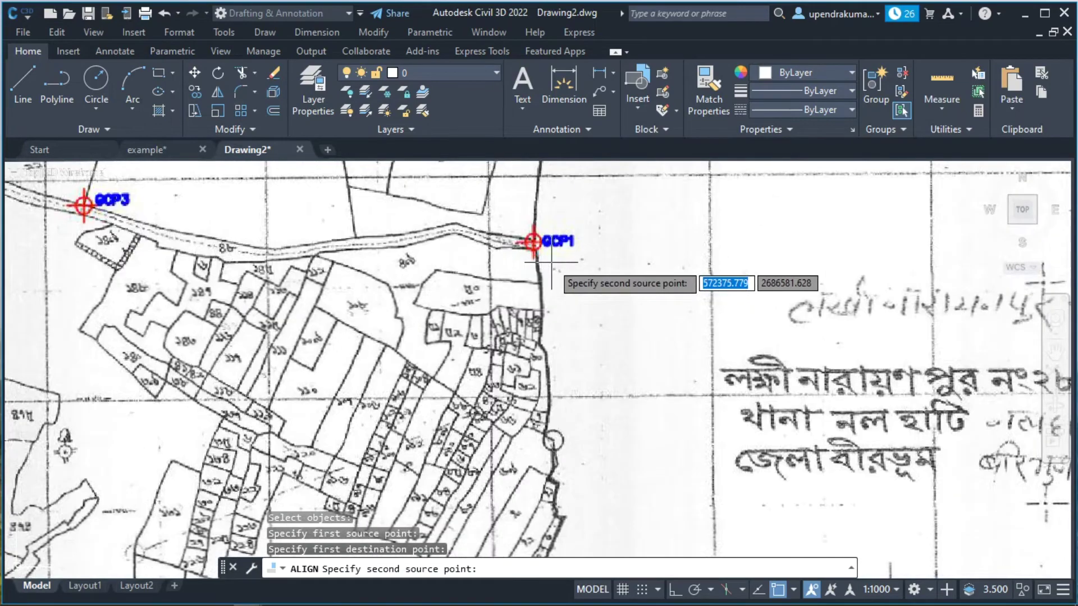
scroll(538, 247, up, 3)
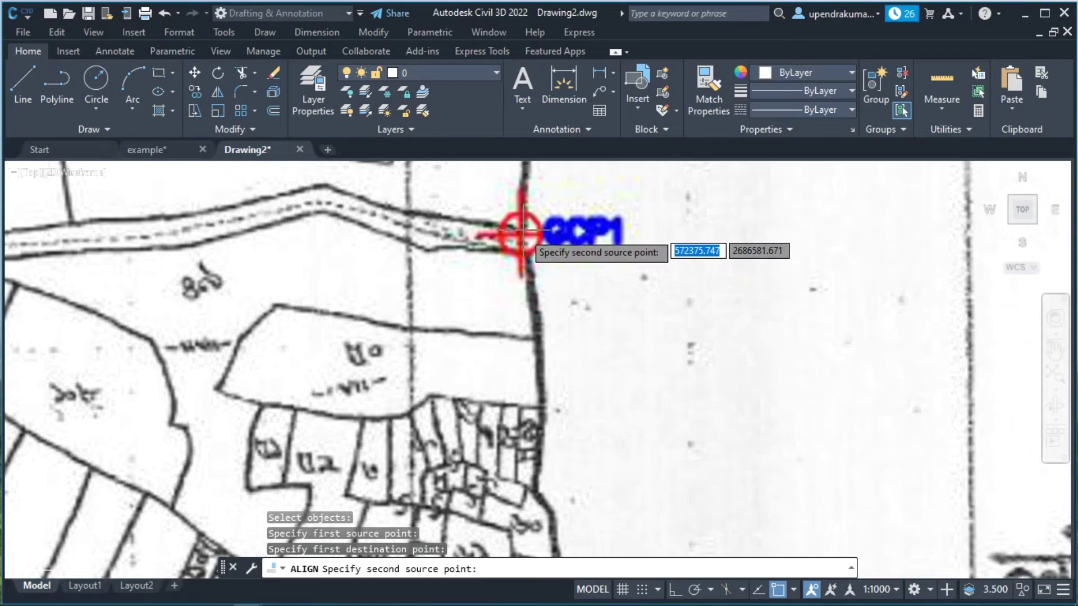
click(521, 235)
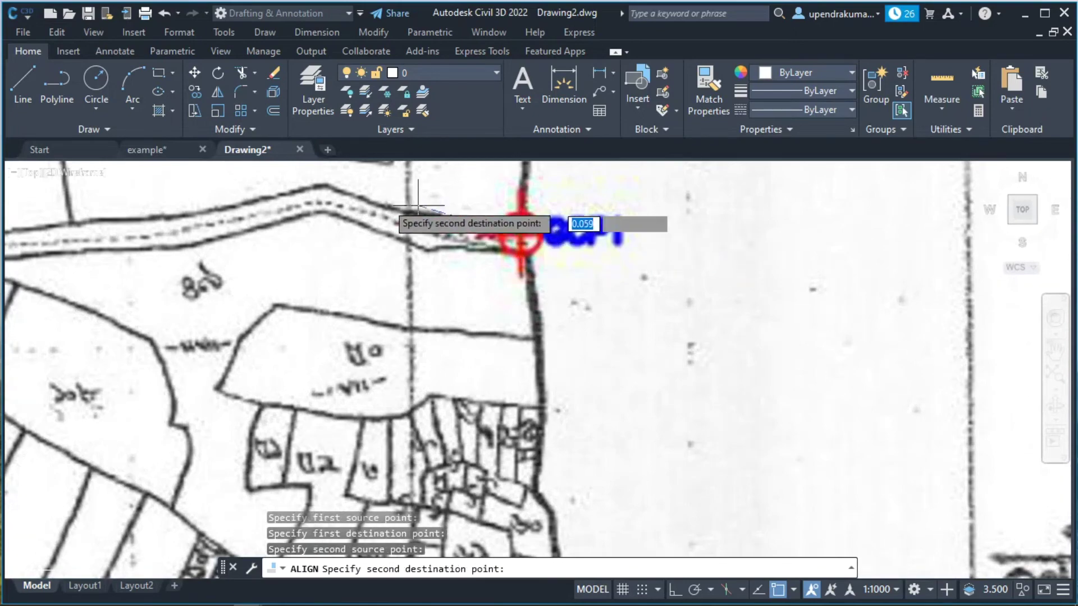
Set the second destination point on the node of the plotted control point beside the scanned map, and continue without a third source point.
scroll(354, 200, down, 4)
scroll(354, 200, down, 5)
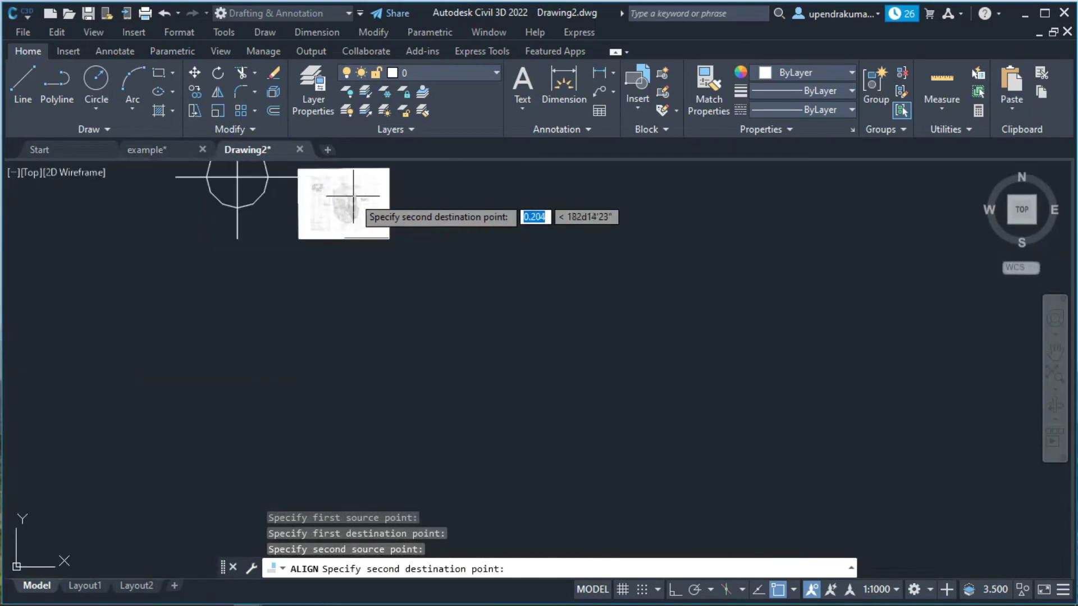
middle_drag(270, 192, 446, 310)
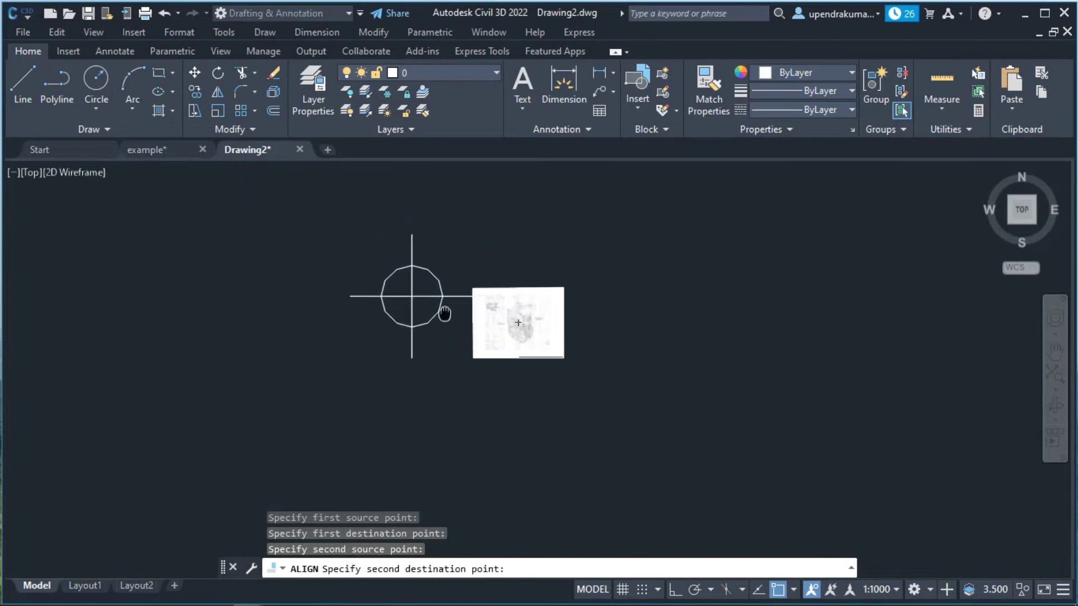
scroll(445, 312, up, 4)
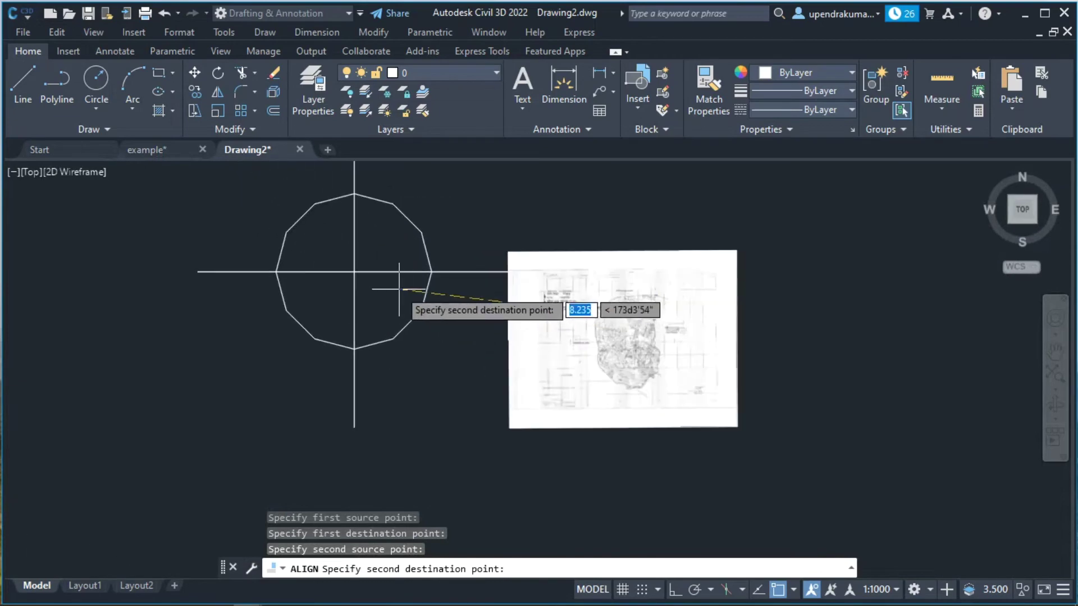
scroll(387, 285, up, 8)
scroll(348, 275, down, 8)
scroll(240, 270, up, 4)
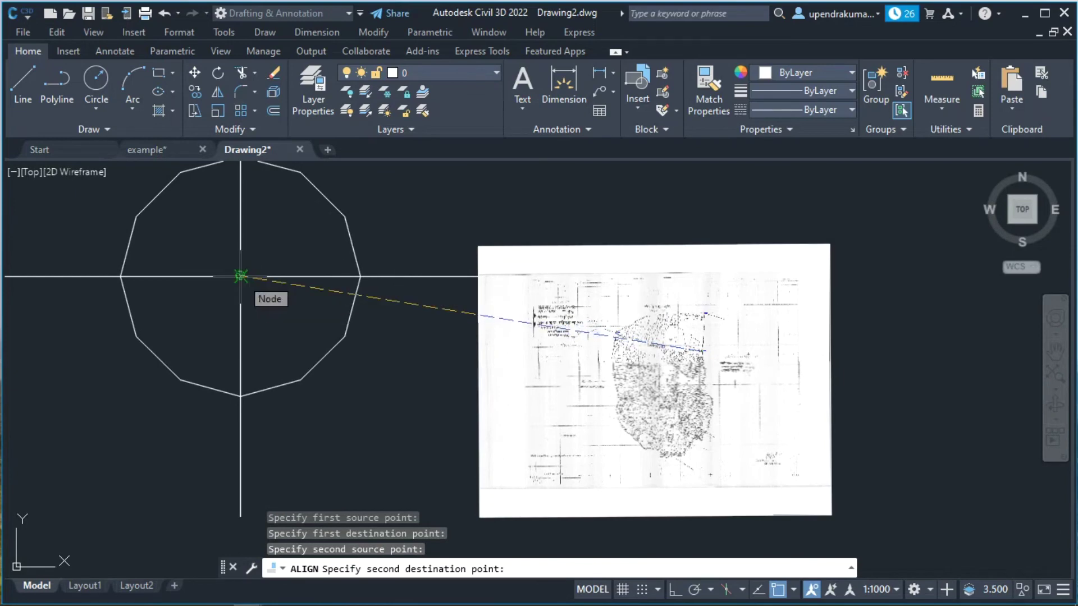
click(240, 276)
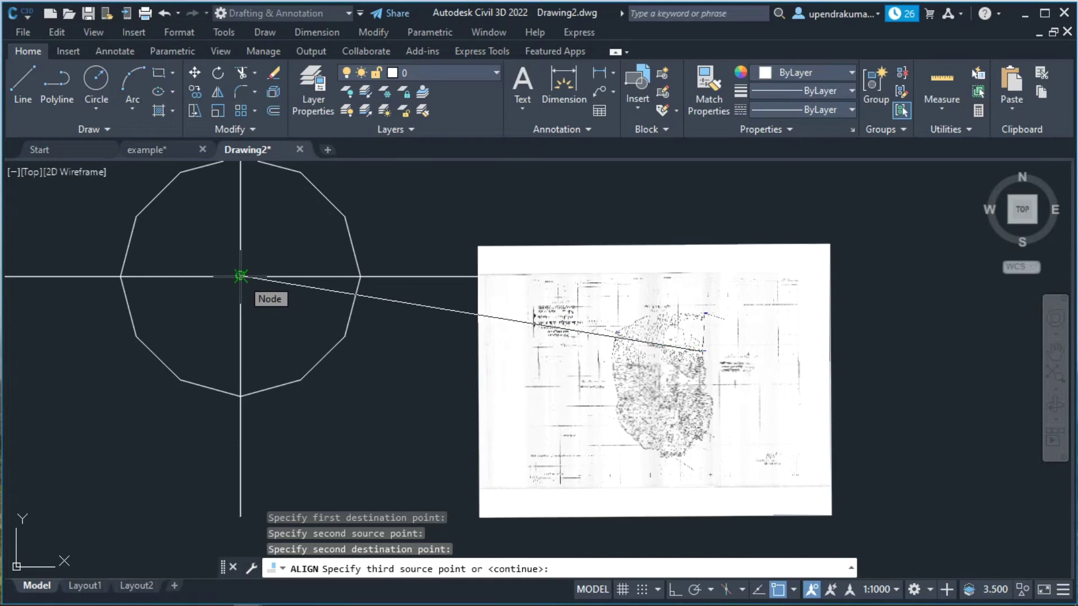
key(Return)
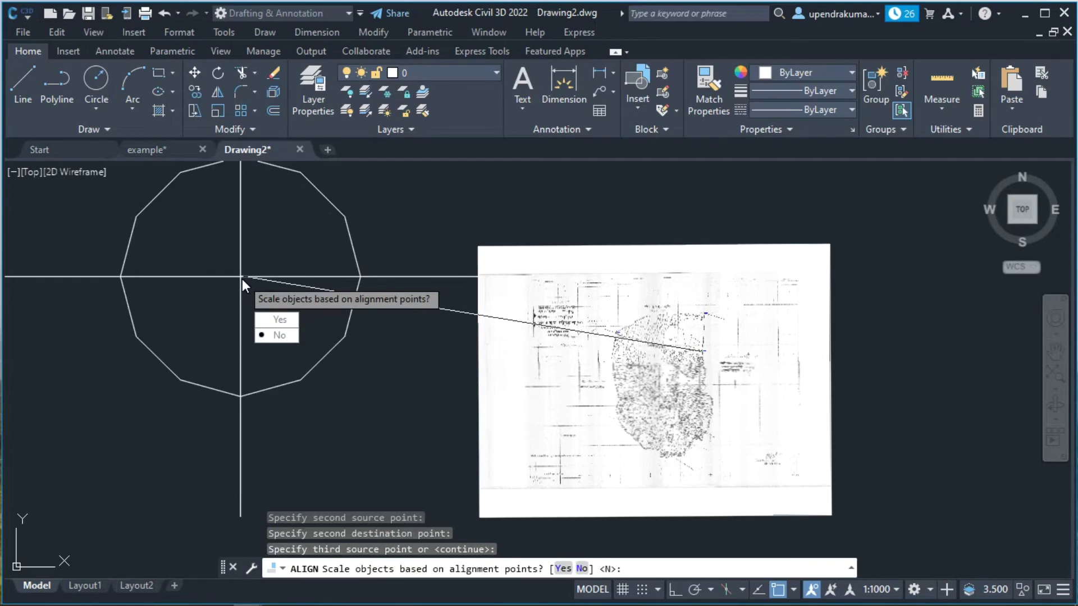
Finish the Align command by scaling the scanned map based on the alignment points.
click(273, 323)
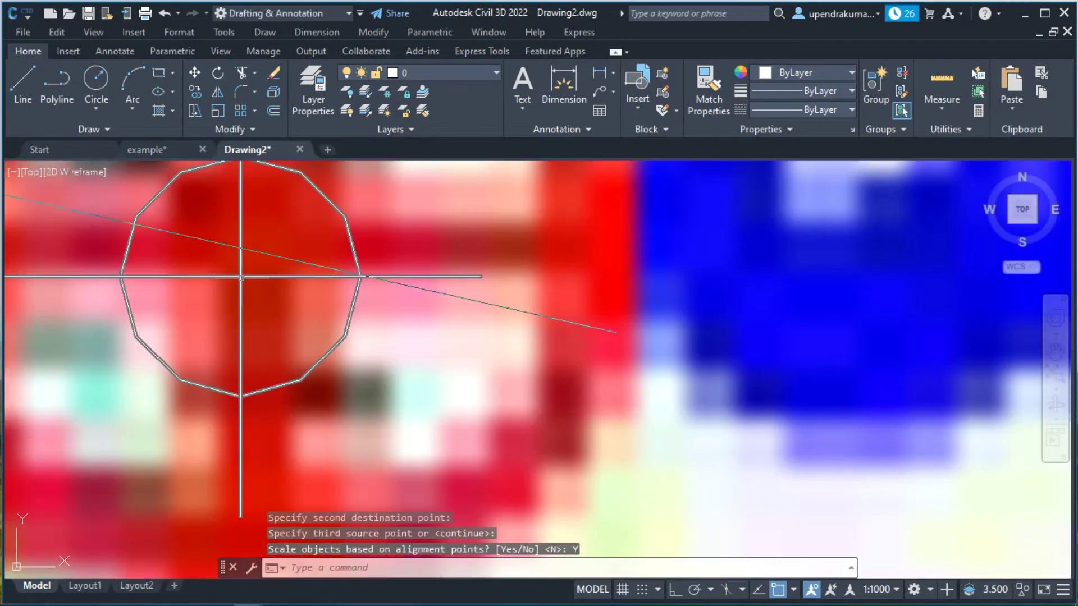
scroll(456, 353, down, 10)
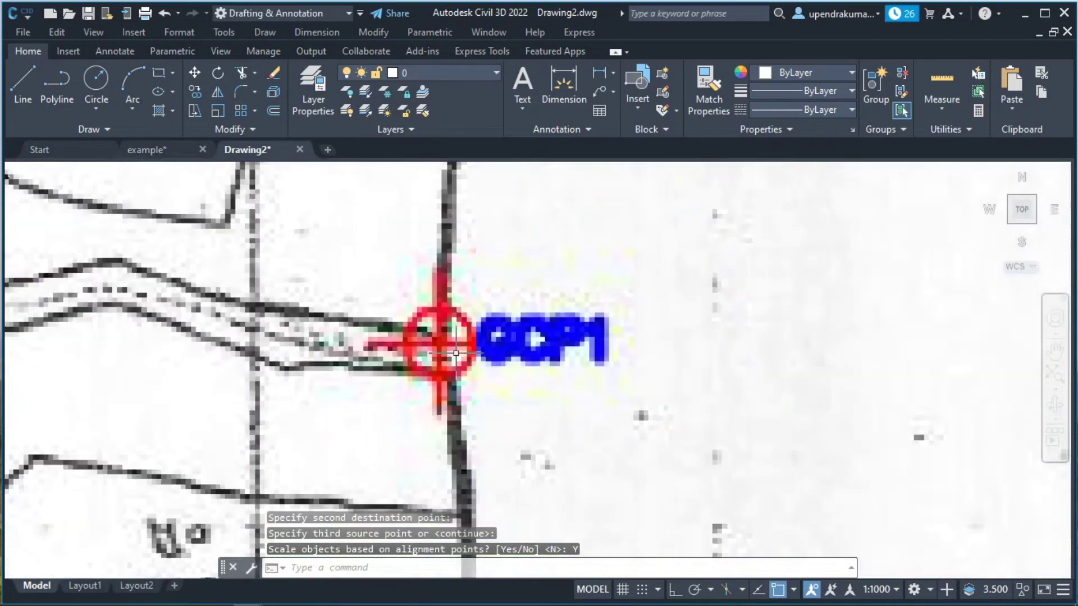
scroll(456, 353, up, 6)
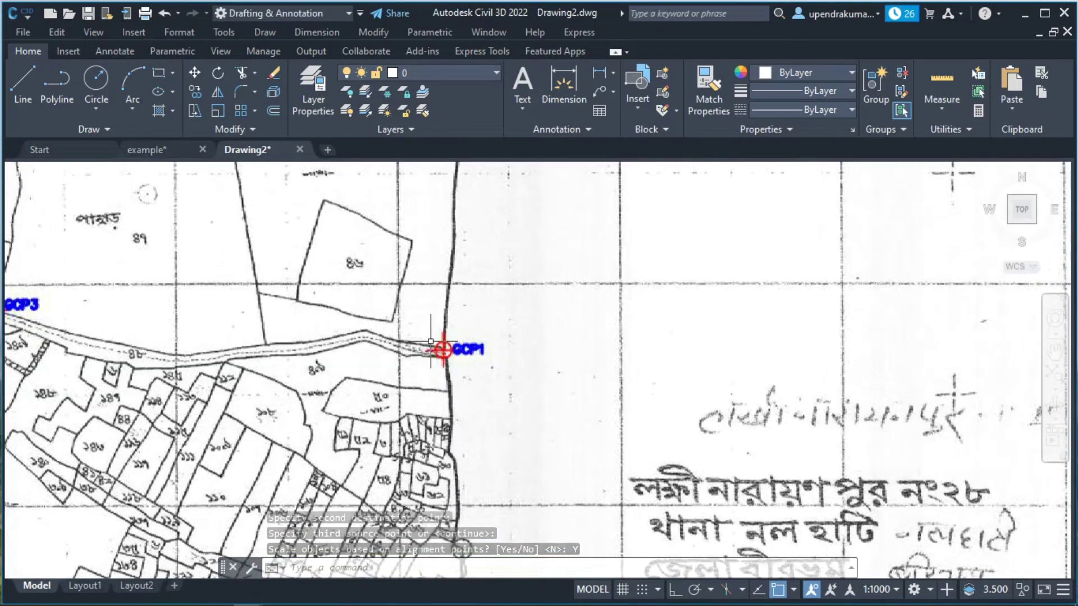
Examine the overall fit of the aligned village map around its GCP1, GCP2, GCP3 and GCP4 markers.
mouse_move(446, 351)
middle_down()
mouse_move(398, 329)
mouse_move(457, 361)
middle_up()
scroll(359, 298, down, 5)
scroll(359, 297, up, 4)
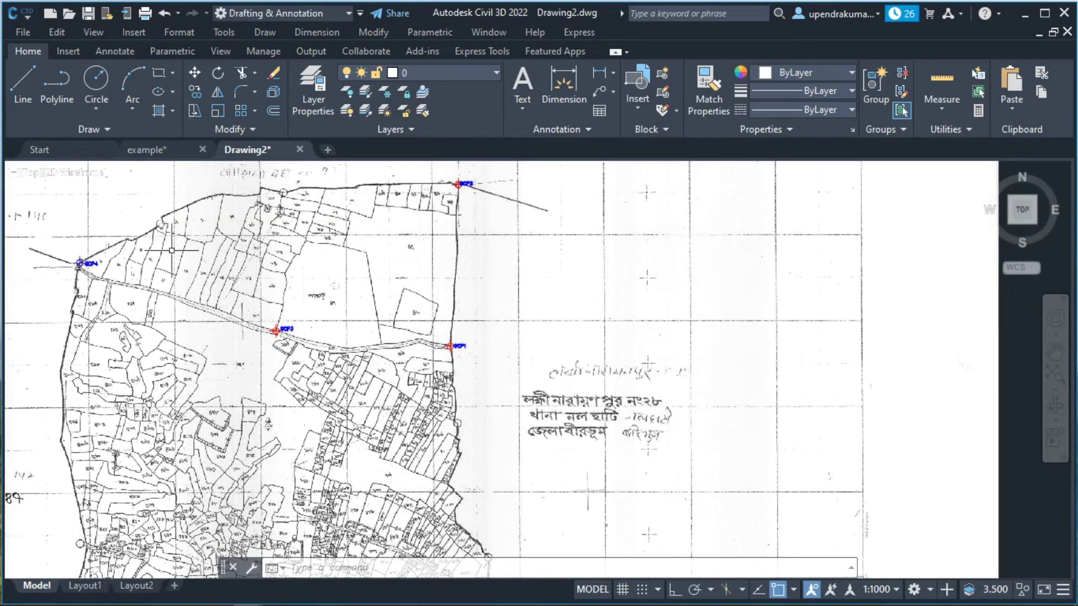
scroll(166, 247, down, 6)
scroll(166, 247, up, 5)
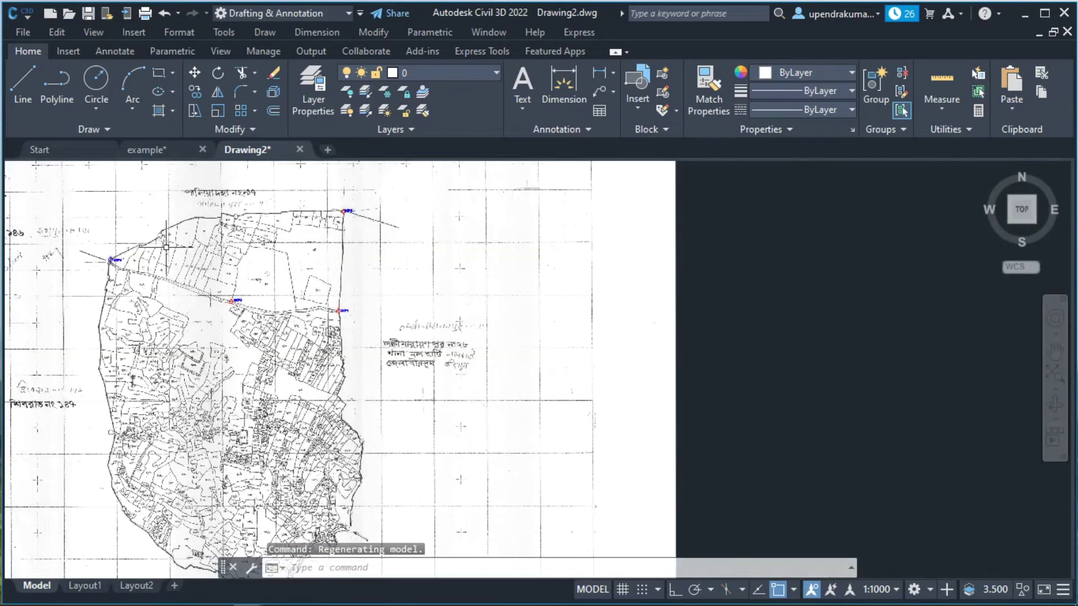
middle_drag(235, 262, 451, 324)
scroll(446, 314, down, 5)
scroll(446, 314, up, 3)
scroll(544, 305, up, 6)
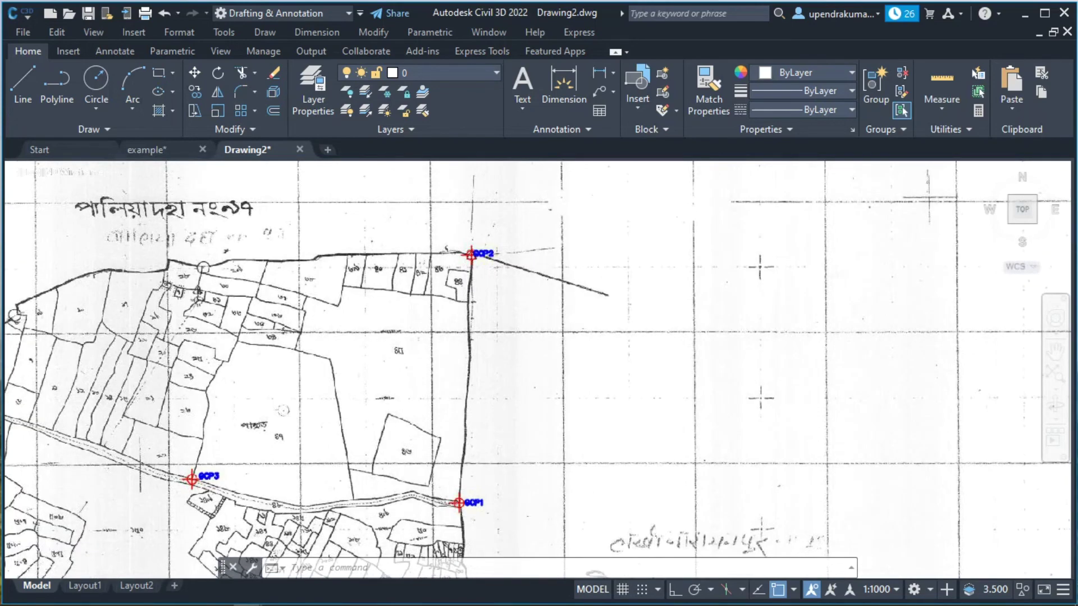
scroll(412, 444, down, 6)
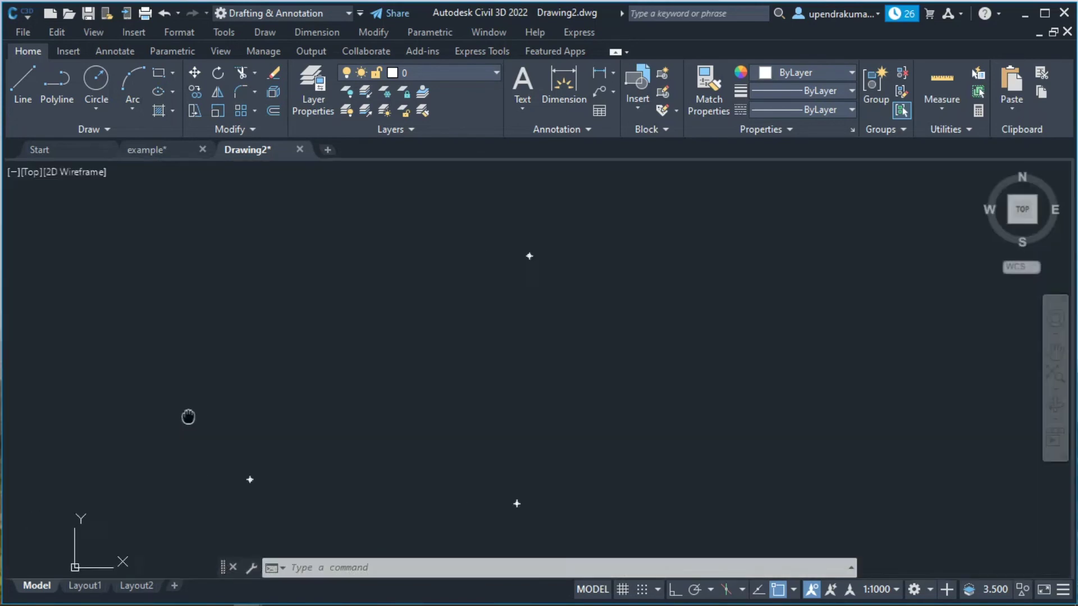
scroll(413, 444, up, 4)
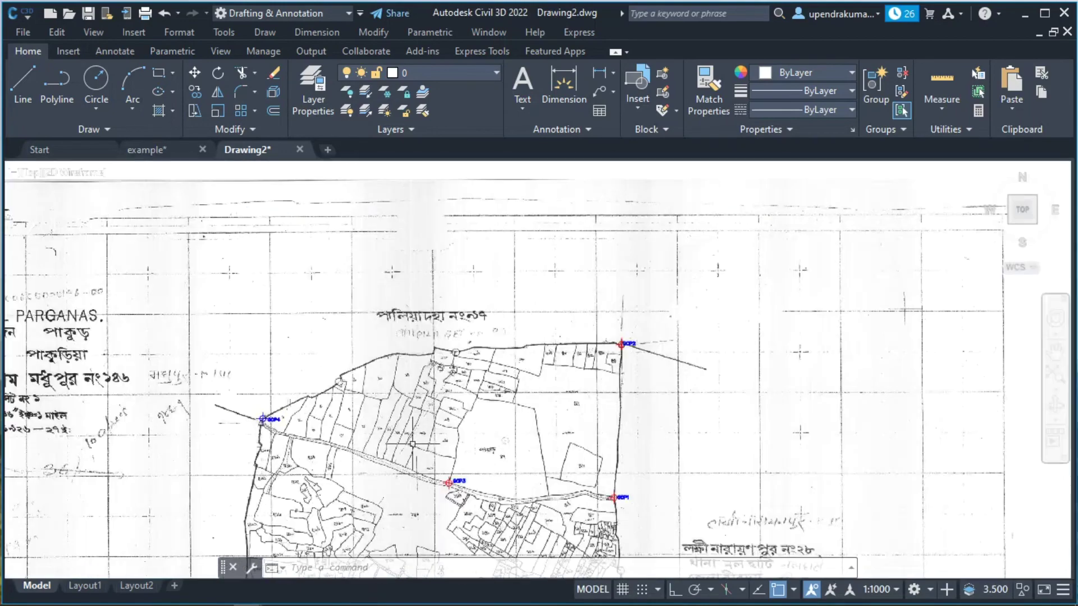
Check up close how the GCP4 and GCP1 markers on the scanned map line up with their plotted control points.
scroll(281, 423, up, 4)
scroll(279, 422, up, 4)
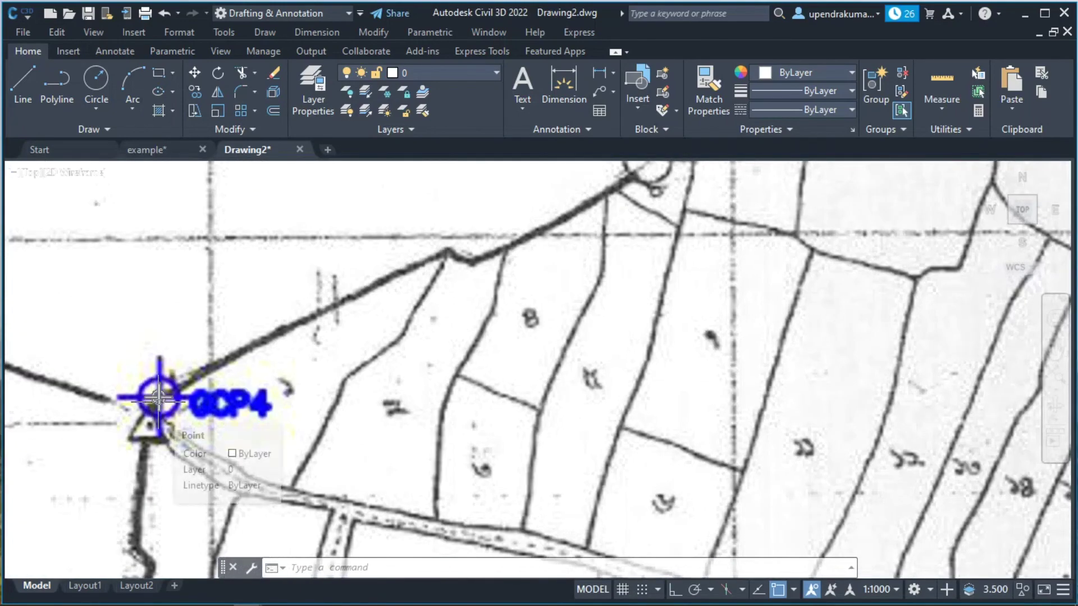
scroll(158, 398, up, 3)
scroll(157, 400, down, 3)
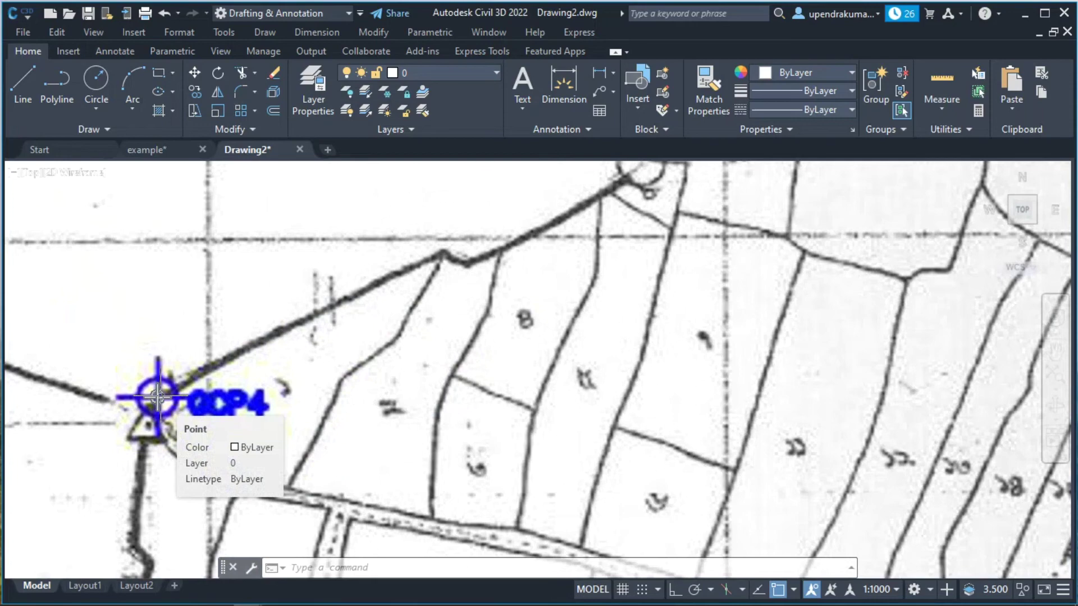
scroll(157, 398, down, 5)
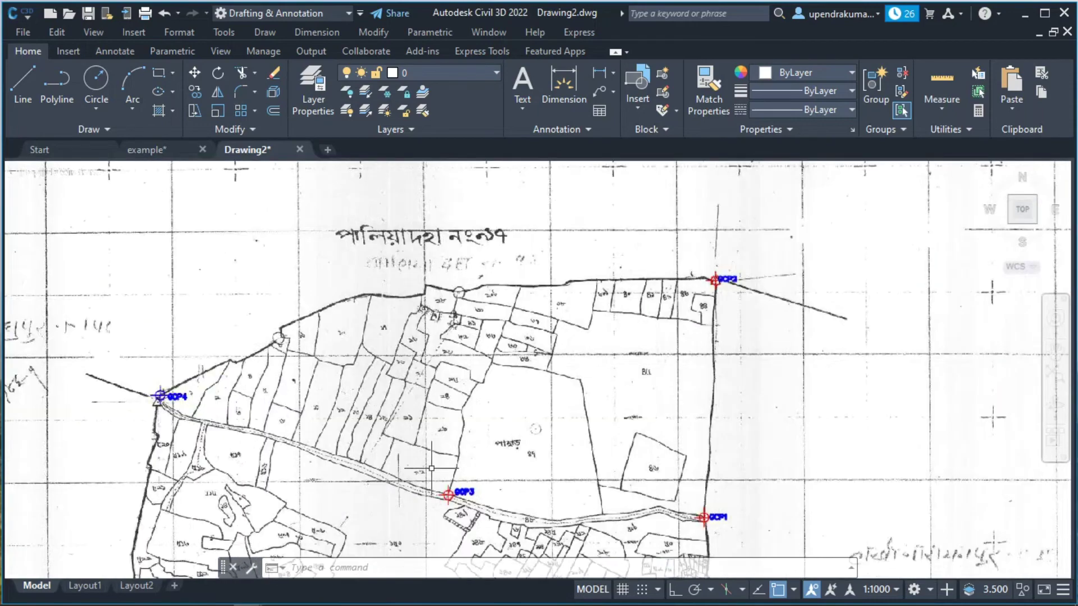
middle_drag(590, 528, 405, 398)
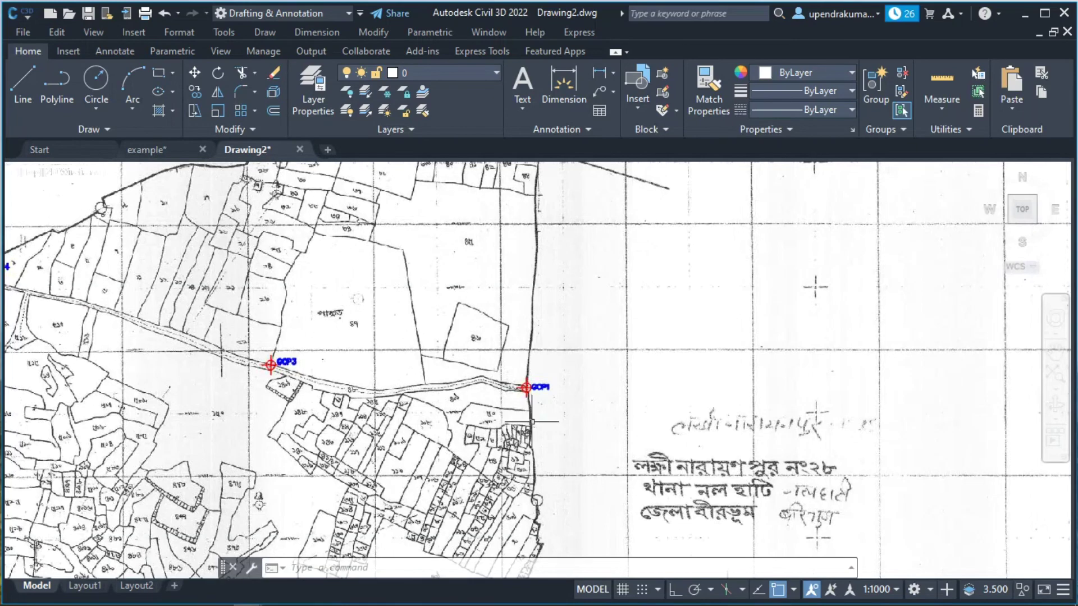
scroll(531, 399, up, 3)
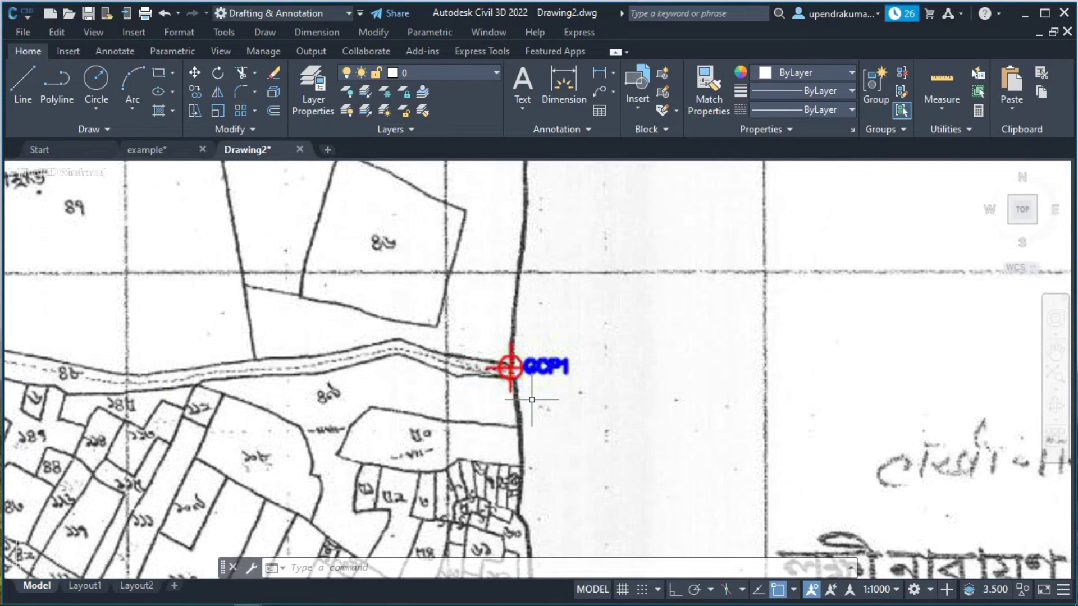
scroll(499, 354, down, 5)
scroll(499, 354, up, 5)
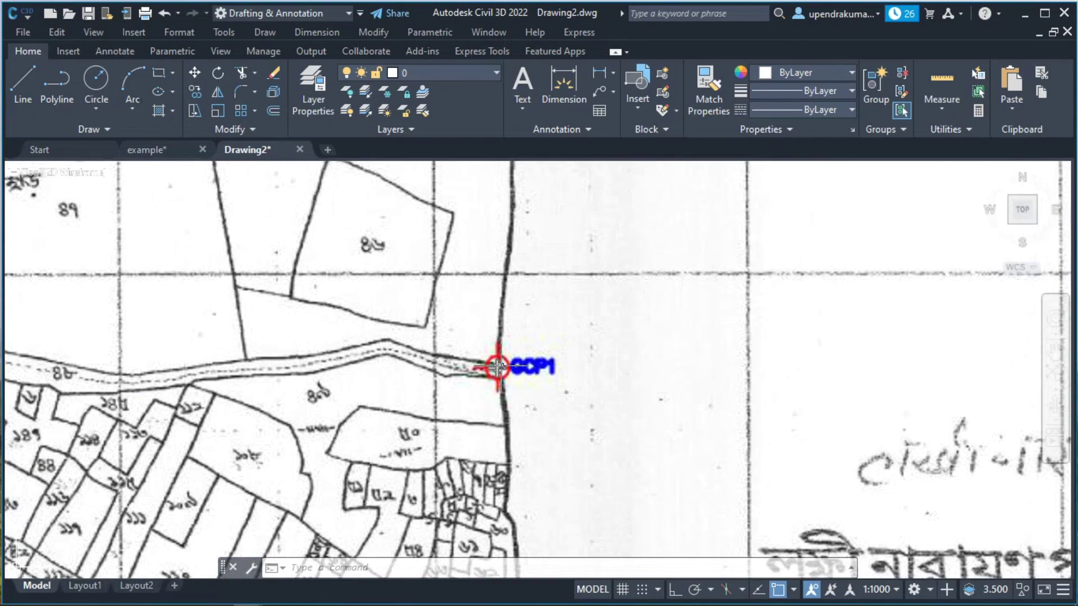
scroll(499, 366, up, 2)
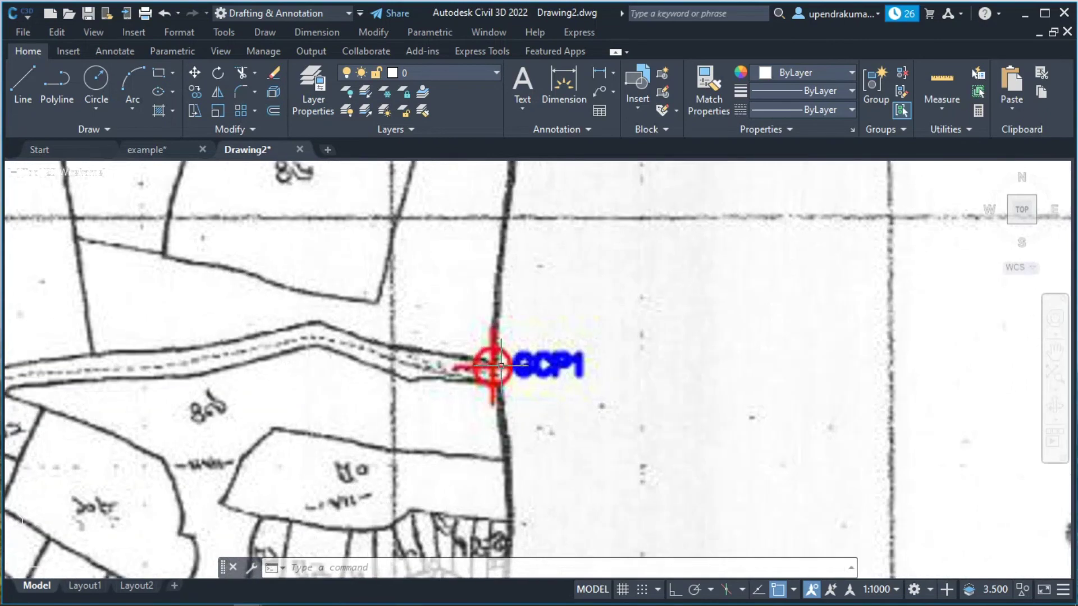
scroll(500, 365, down, 4)
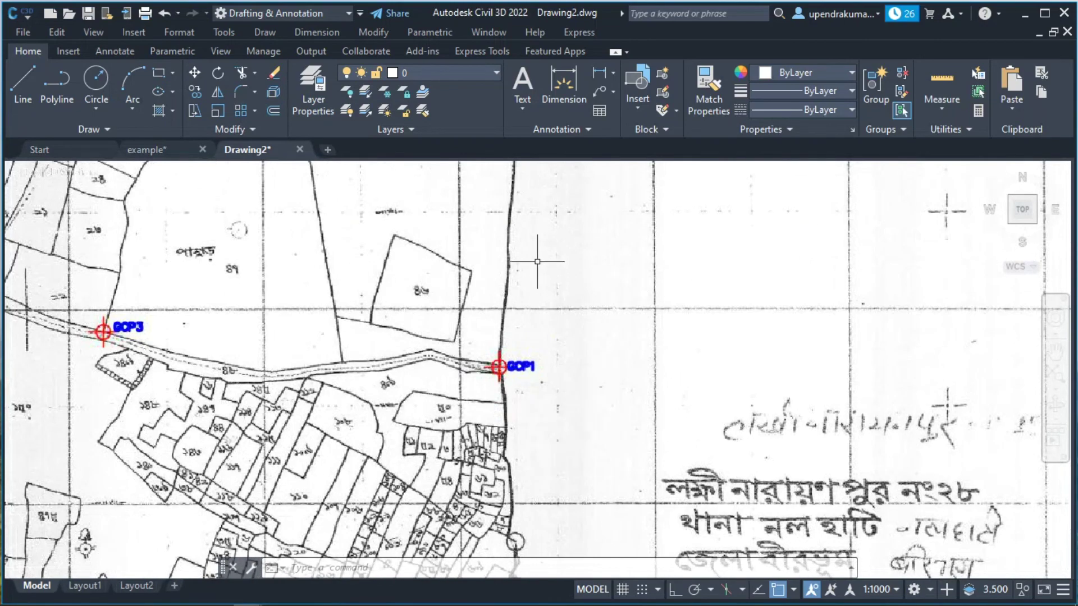
Inspect the GCP2 and GCP3 markers on the scanned map against their plotted control points.
scroll(537, 261, down, 5)
middle_drag(503, 207, 488, 283)
scroll(513, 280, up, 4)
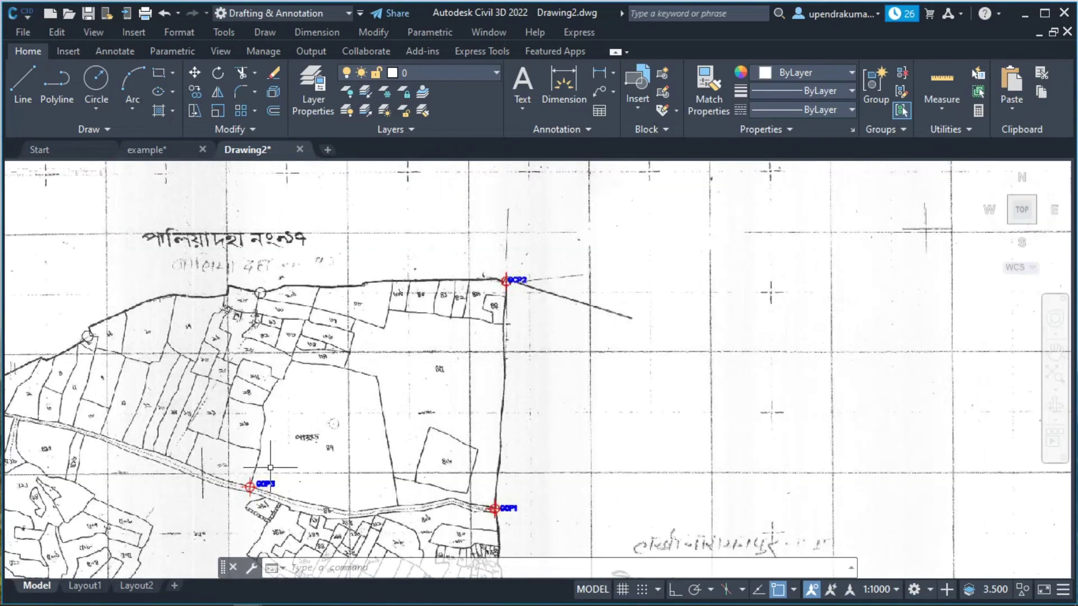
scroll(256, 488, down, 4)
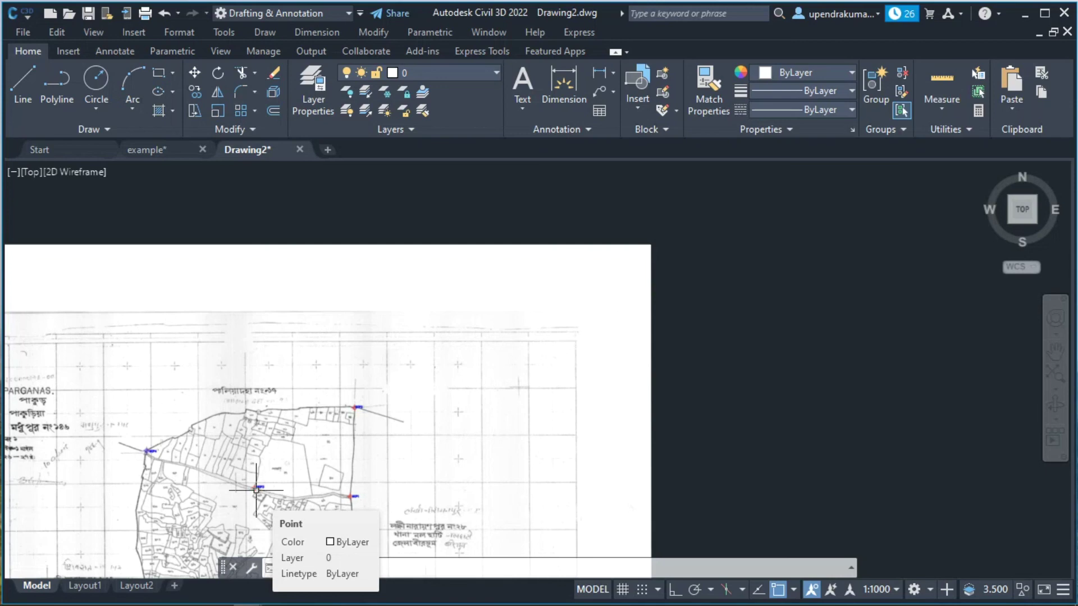
scroll(256, 490, down, 1)
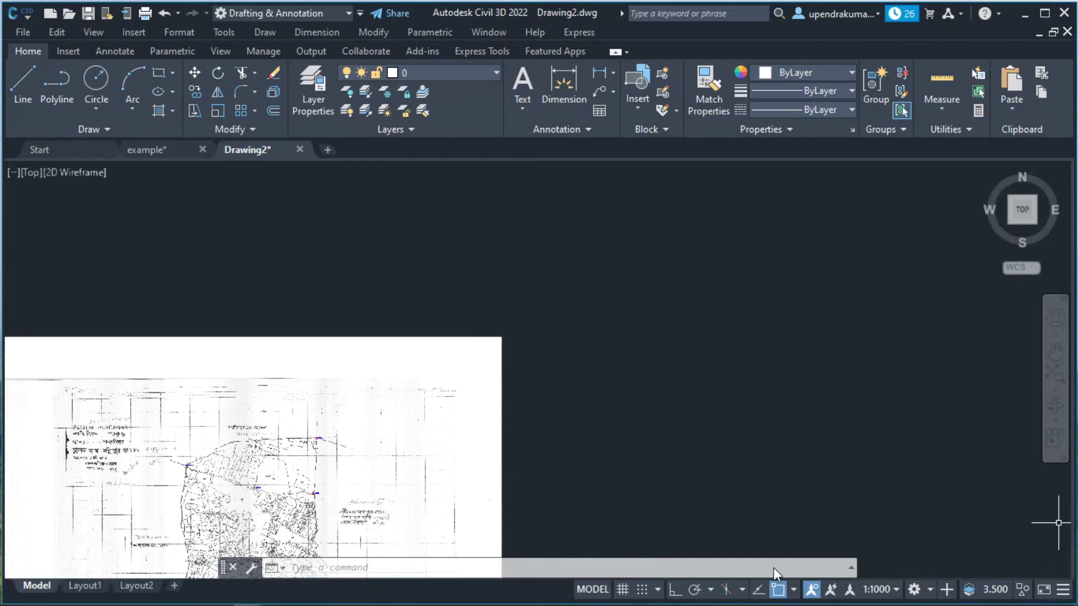
click(742, 568)
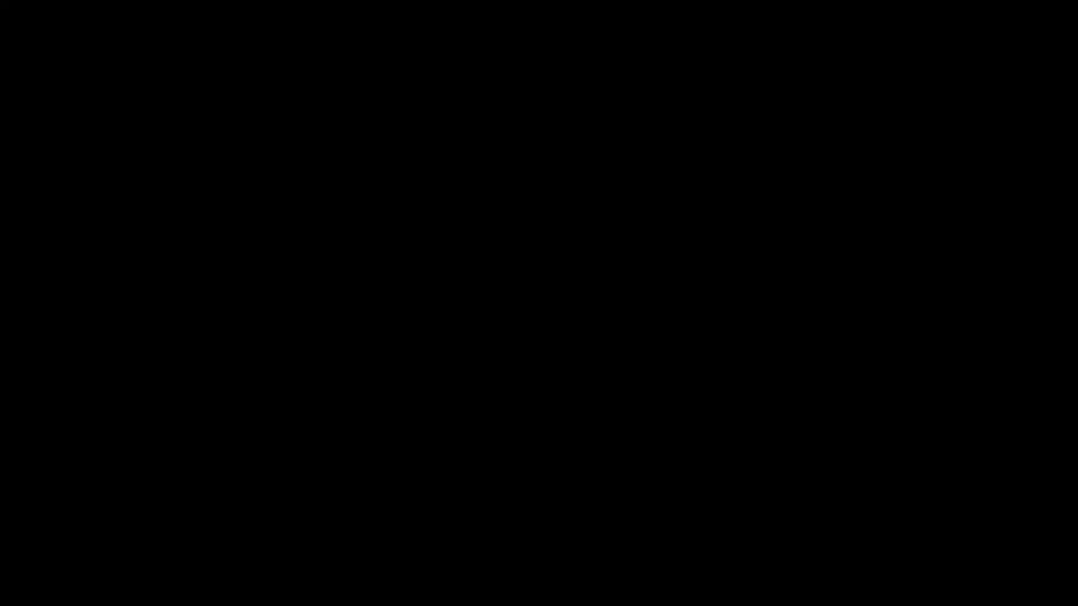